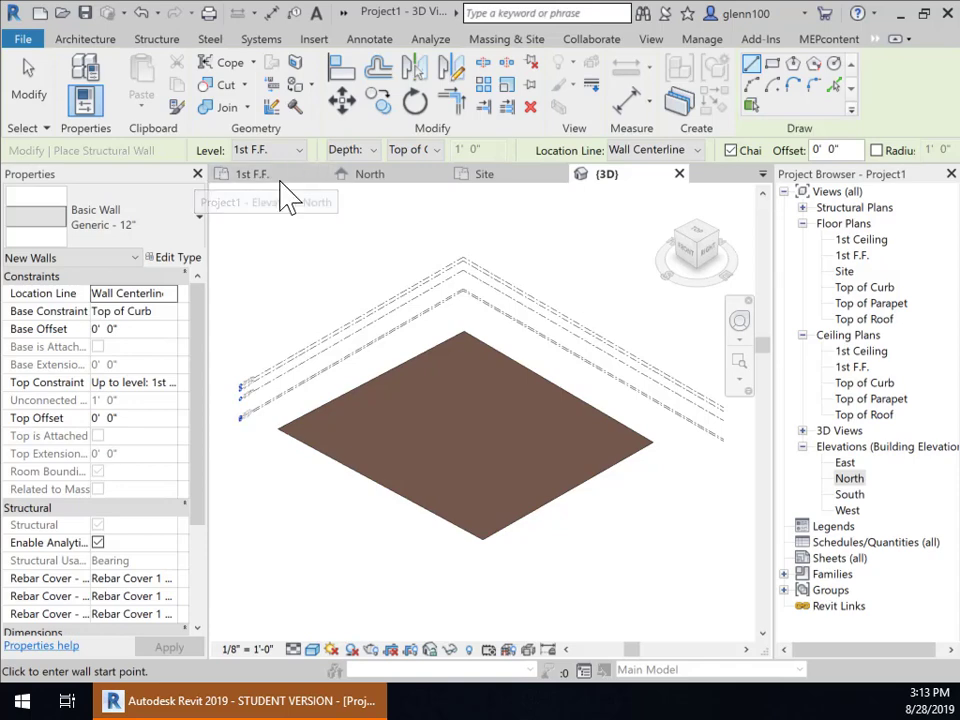
# - Open the 1st F.F. floor plan, end wall placement, and make the Topography category visible in that view
pyautogui.click(259, 178)
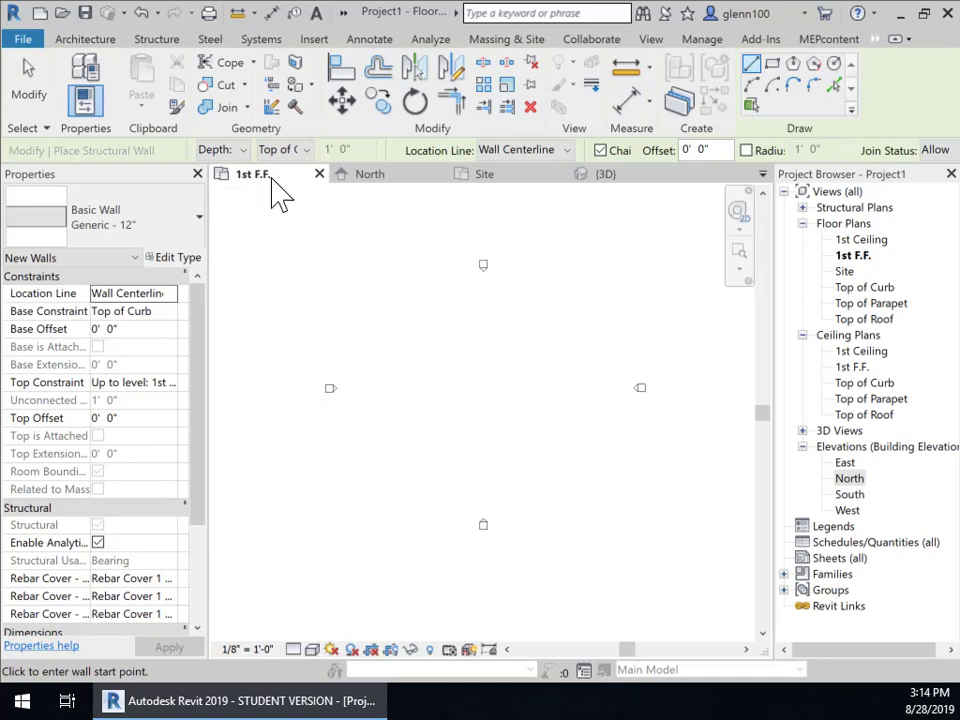
pyautogui.click(30, 92)
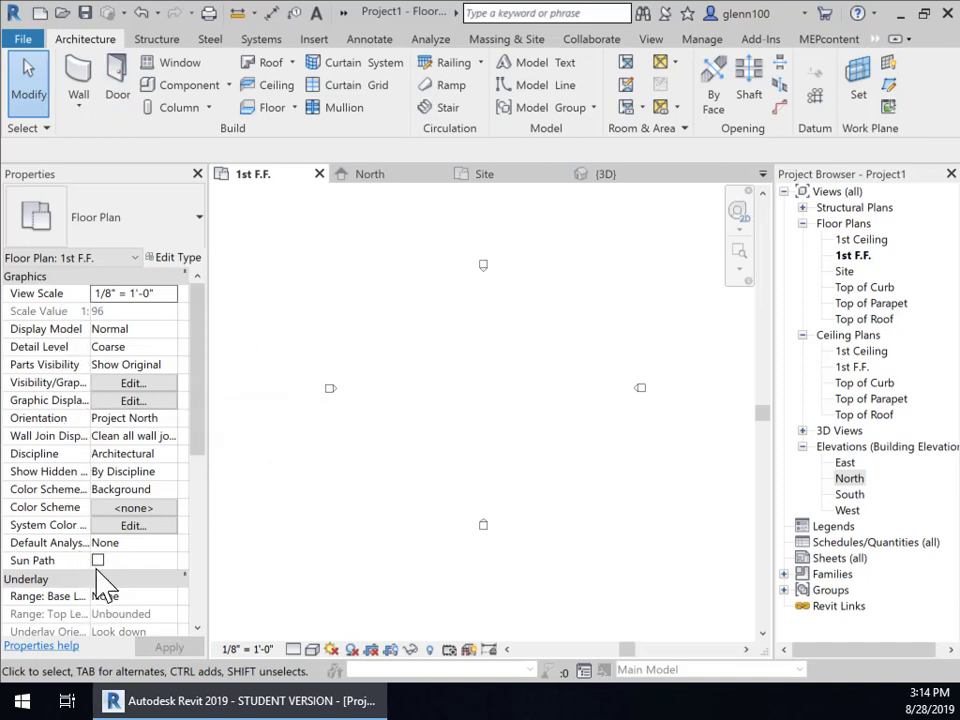
pyautogui.click(130, 387)
pyautogui.scroll(-2, 280, 375)
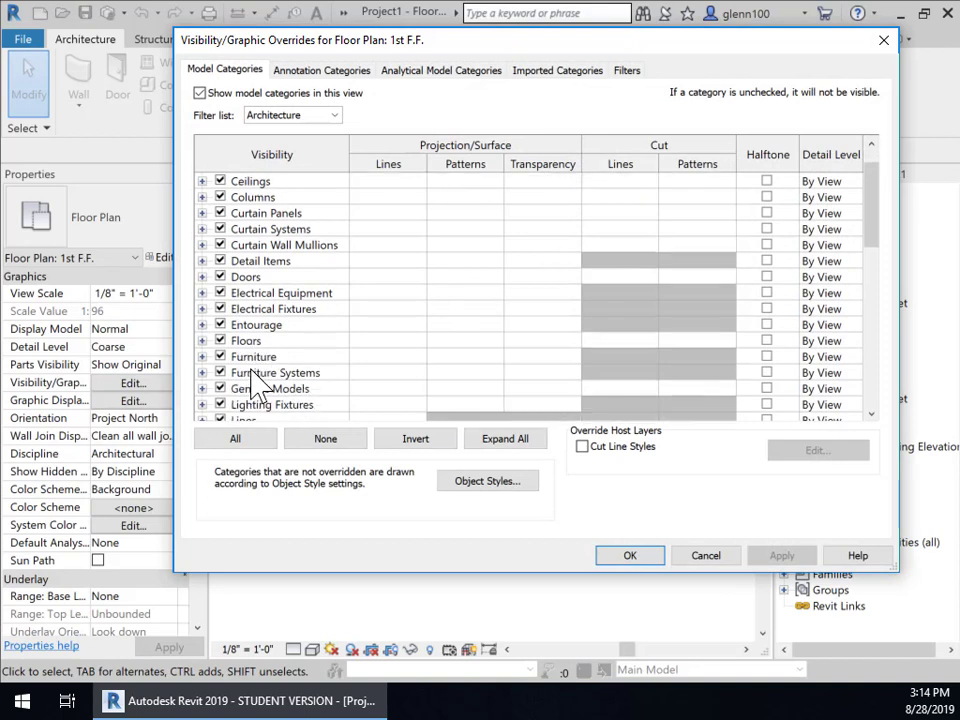
pyautogui.scroll(-2, 275, 375)
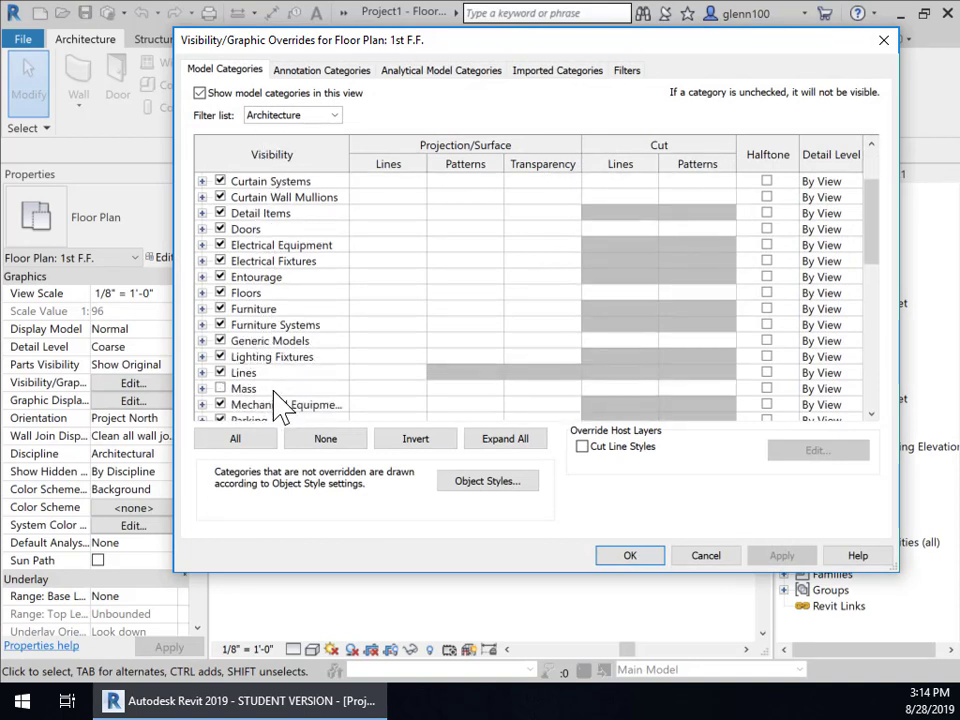
pyautogui.scroll(-3, 260, 385)
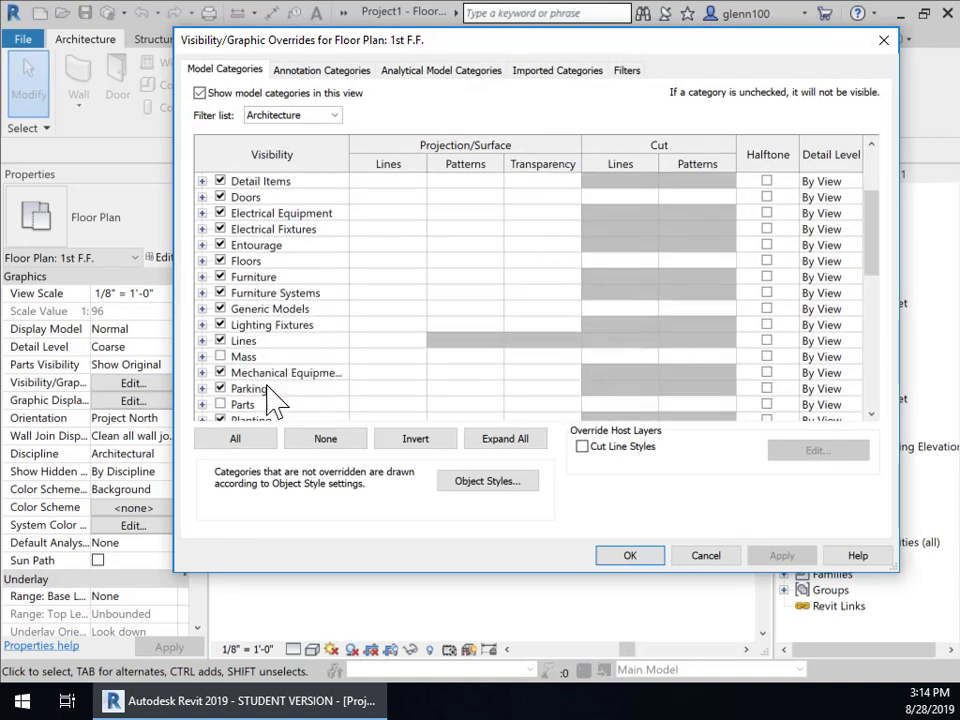
pyautogui.scroll(-5, 265, 370)
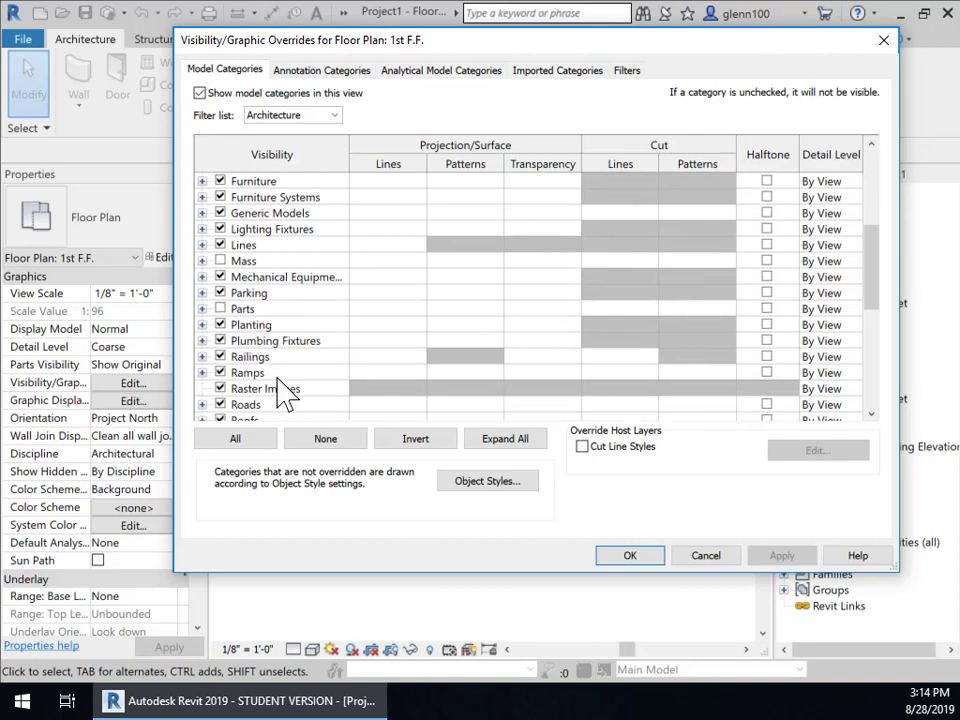
pyautogui.scroll(-2, 285, 392)
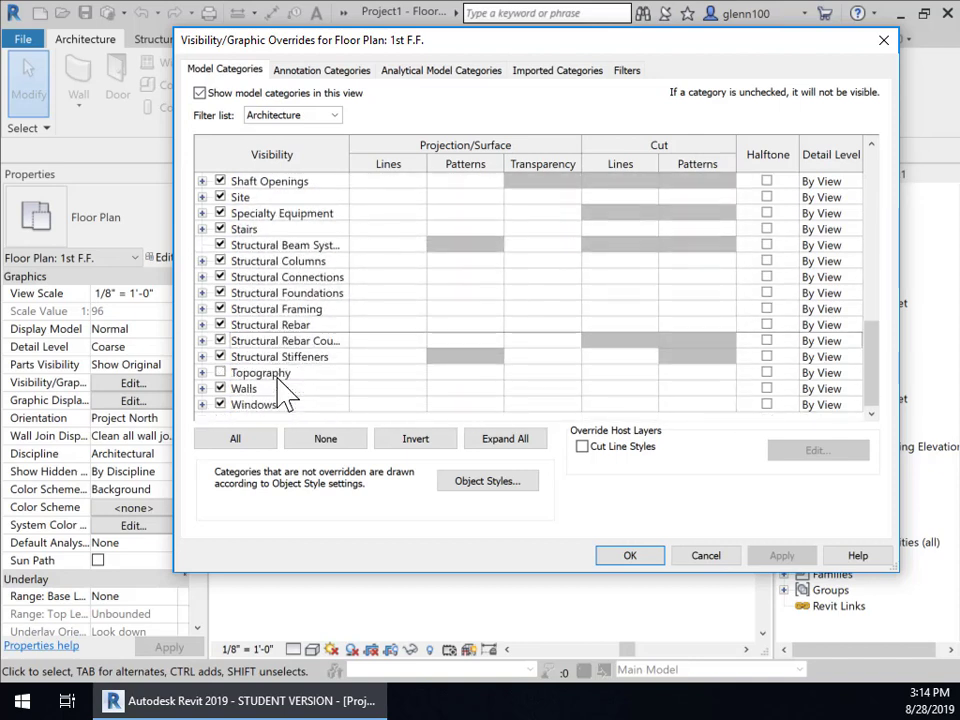
pyautogui.click(221, 373)
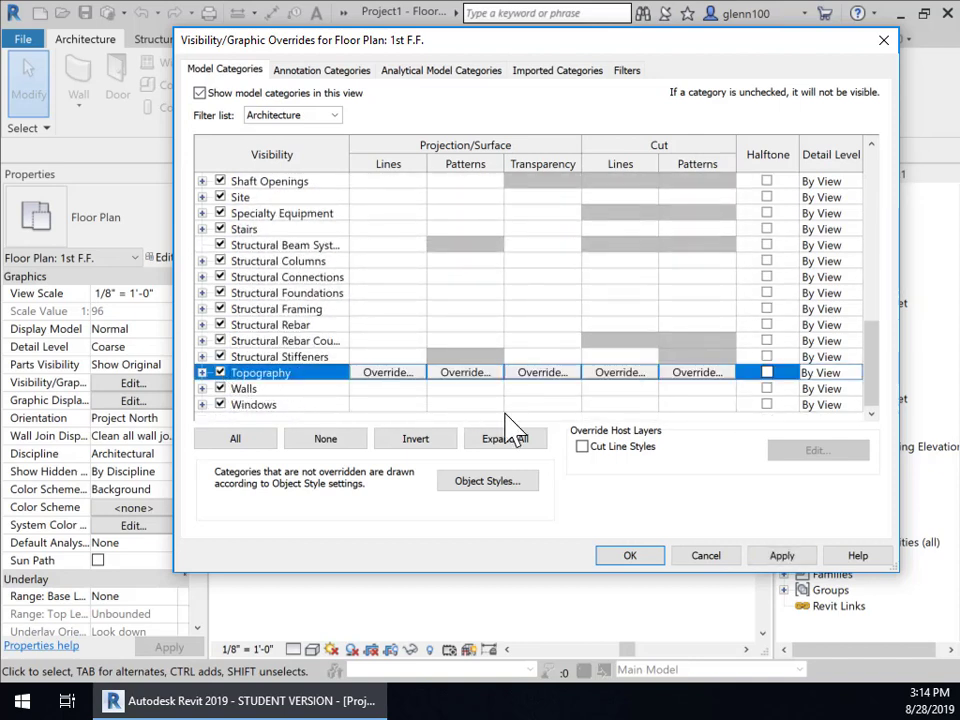
pyautogui.click(781, 556)
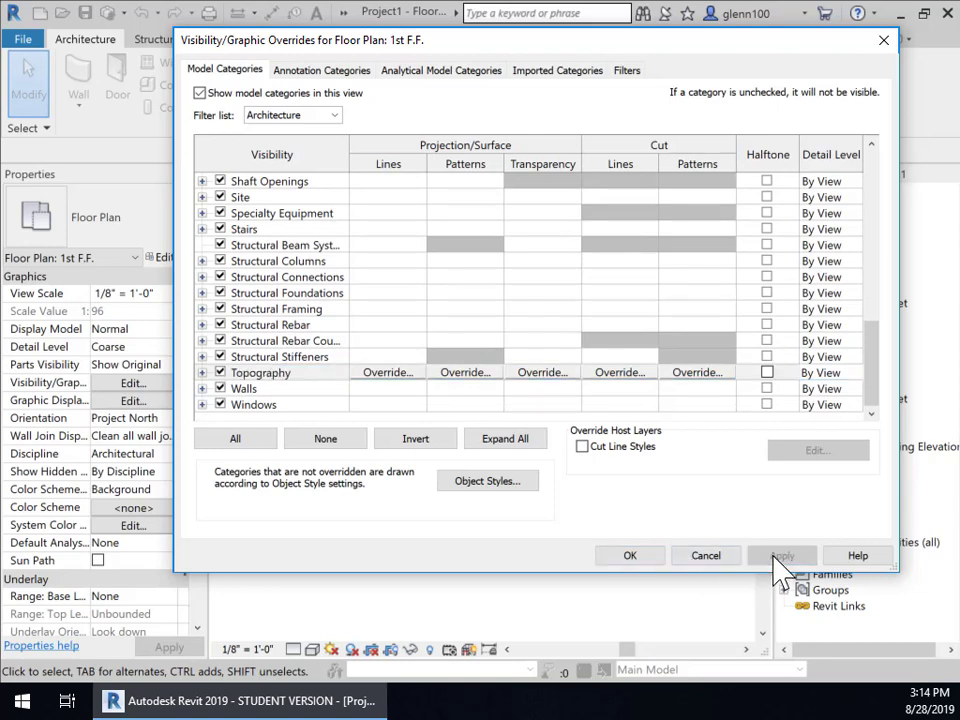
pyautogui.click(640, 558)
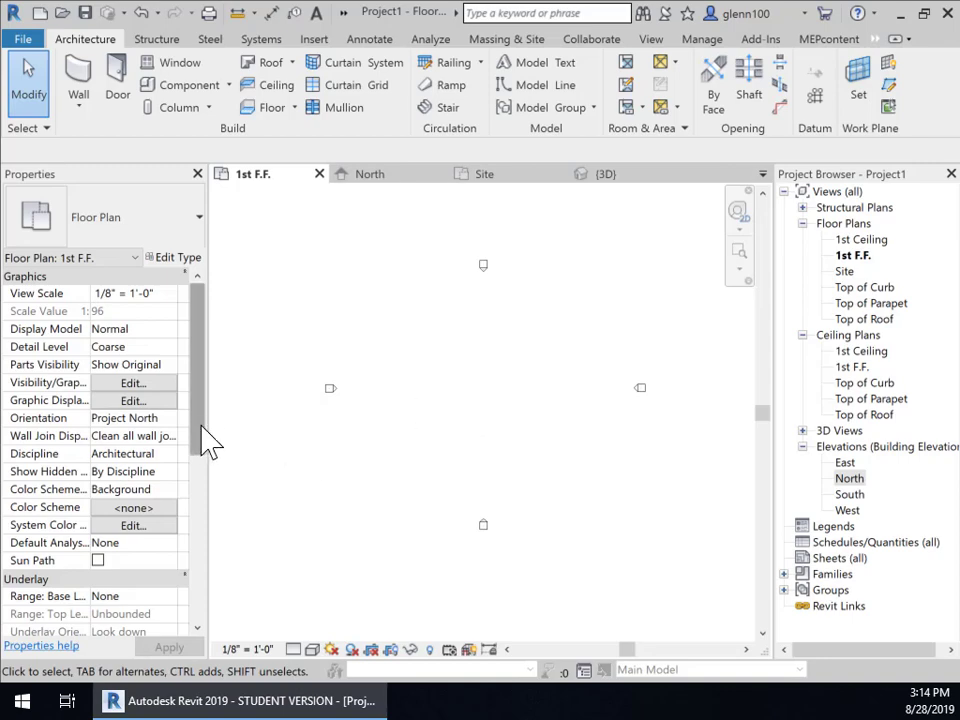
# - Set the View Depth offset in the 1st F.F. plan's view range to -5' 0"
pyautogui.moveTo(202, 425); pyautogui.dragTo(181, 540)
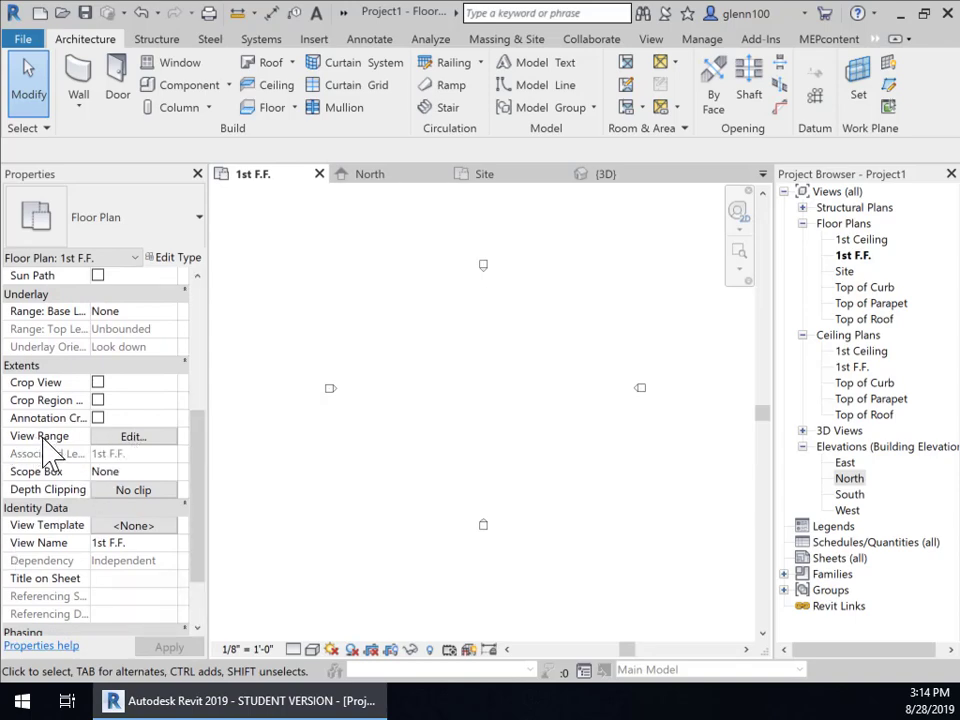
pyautogui.click(130, 437)
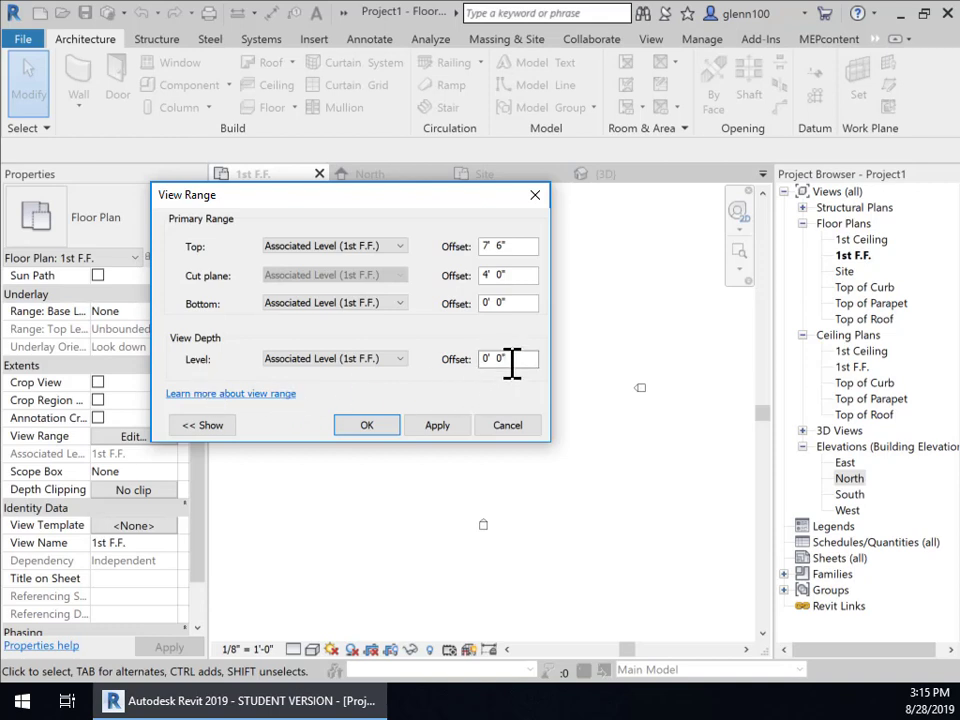
pyautogui.moveTo(517, 358); pyautogui.dragTo(467, 358)
pyautogui.write('-5')
pyautogui.click(440, 432)
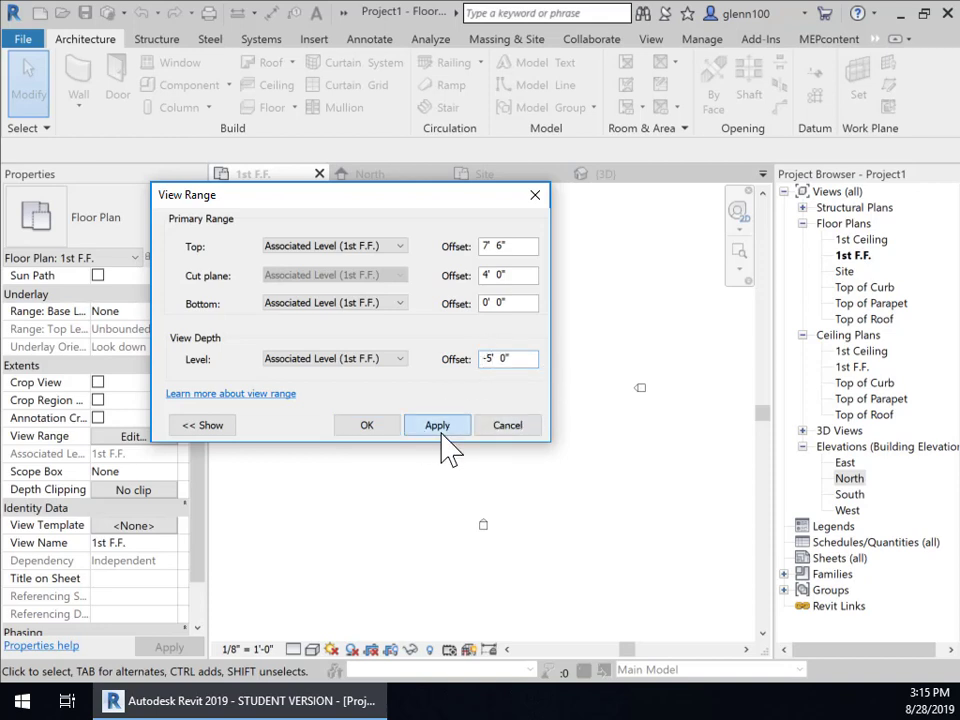
pyautogui.click(369, 428)
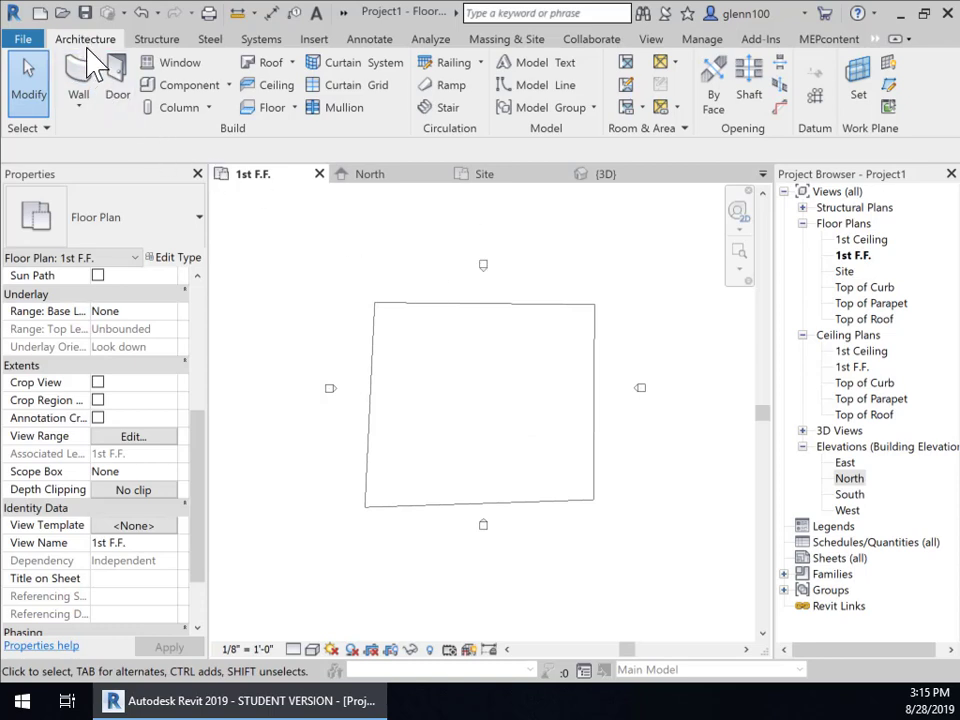
# - Start a structural floor and duplicate the Generic - 12" type as Generic - 6"
pyautogui.click(294, 108)
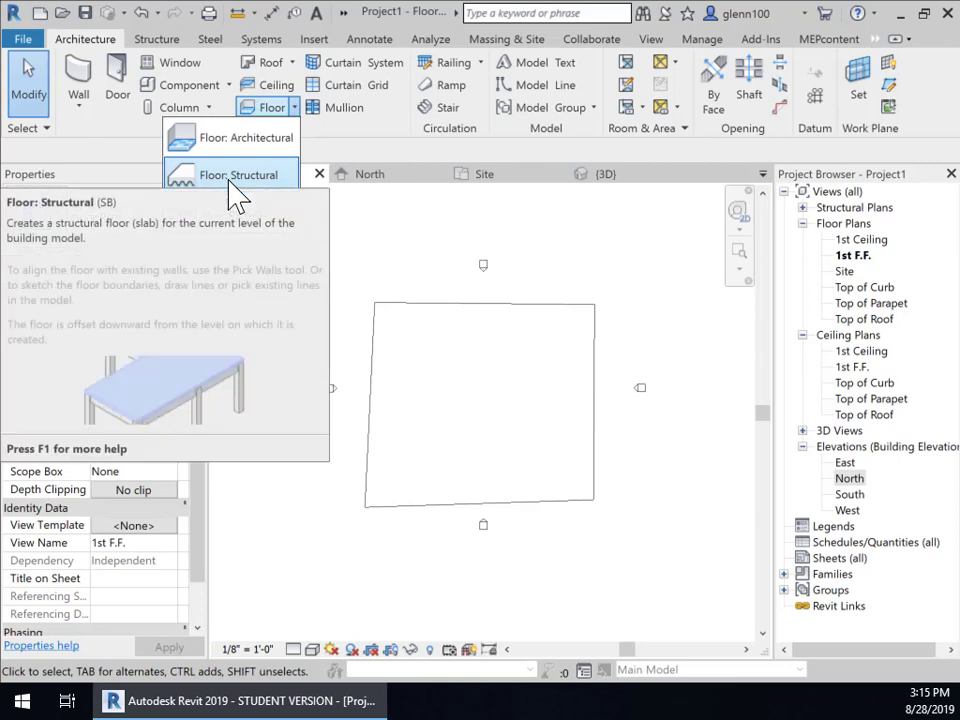
pyautogui.click(236, 180)
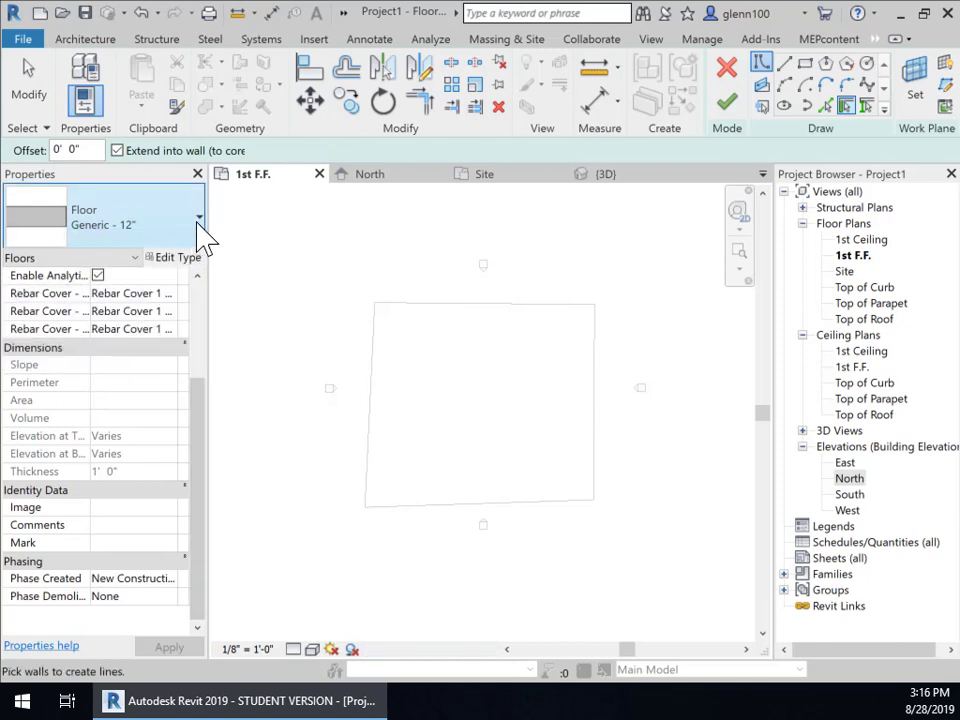
pyautogui.click(201, 236)
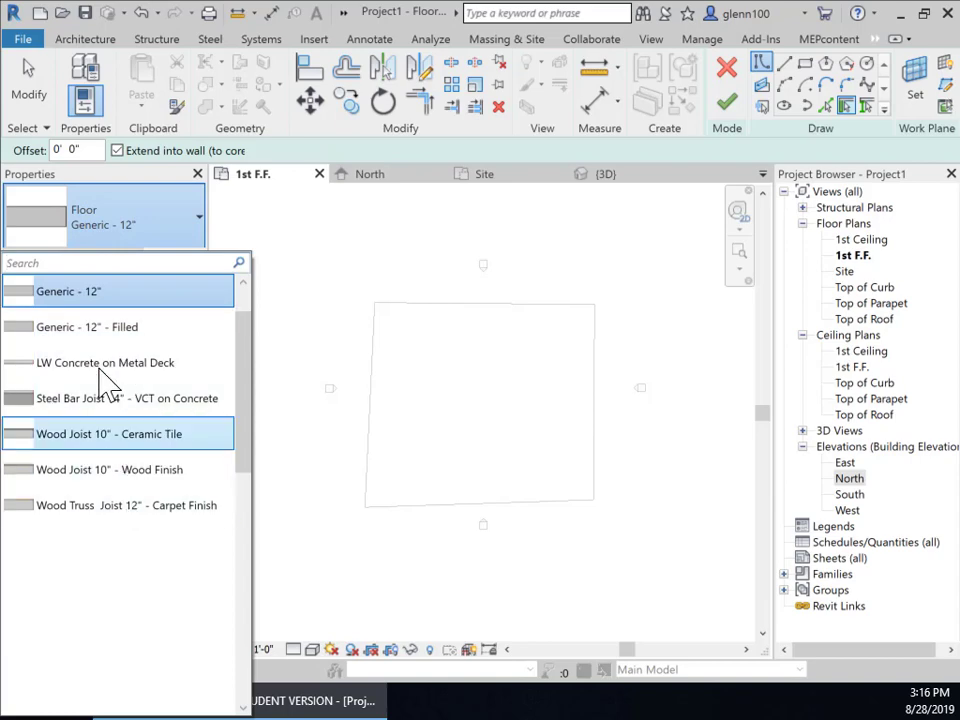
pyautogui.click(200, 236)
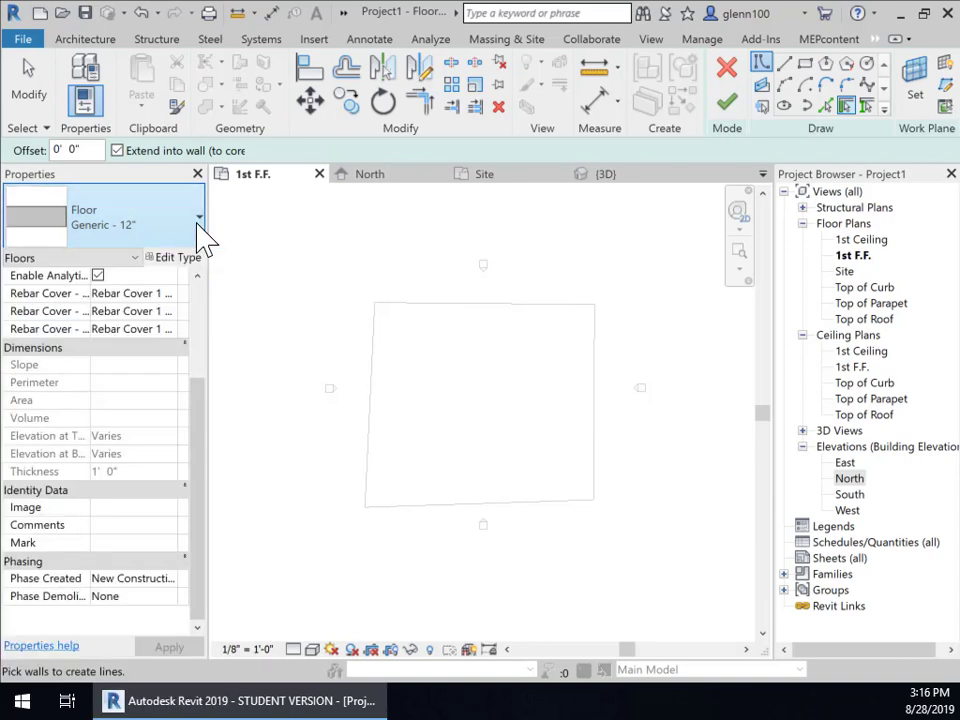
pyautogui.click(165, 258)
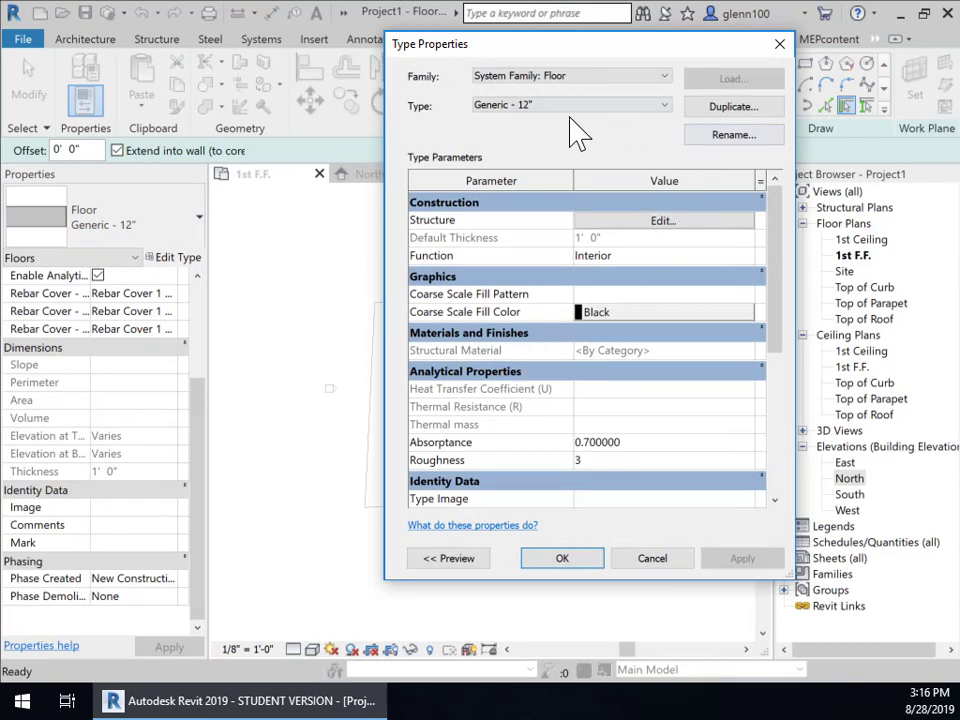
pyautogui.click(720, 108)
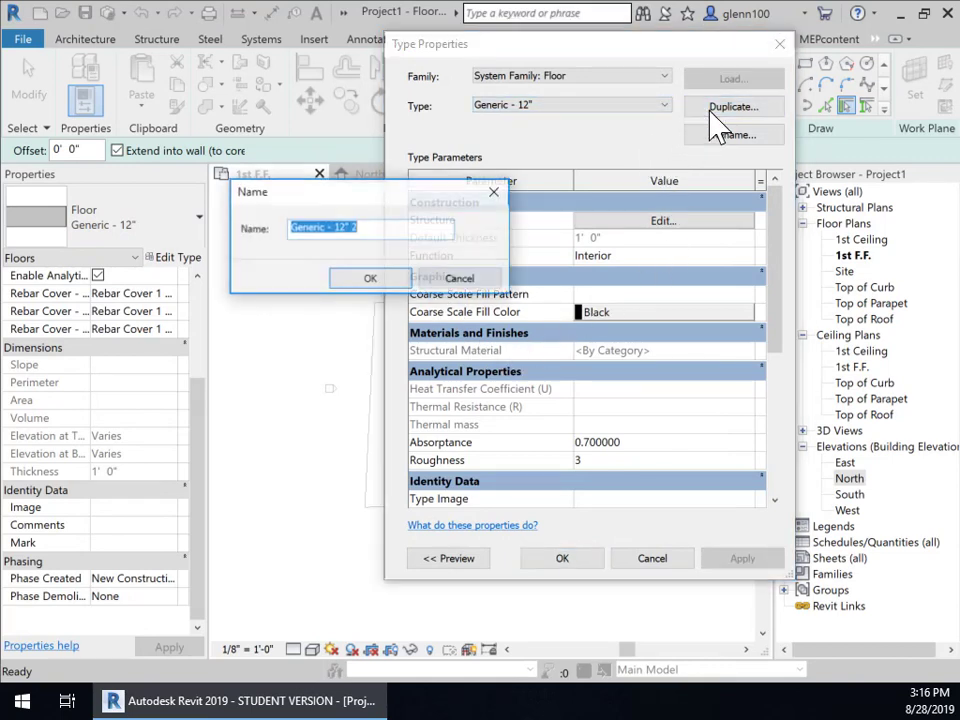
pyautogui.click(341, 226)
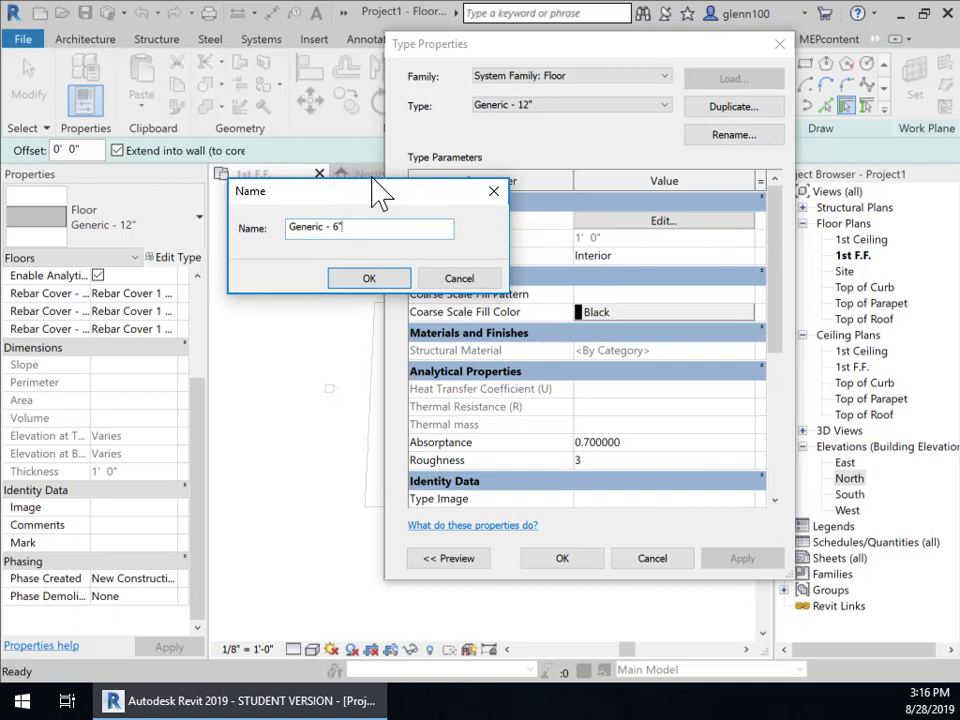
pyautogui.press('Return')
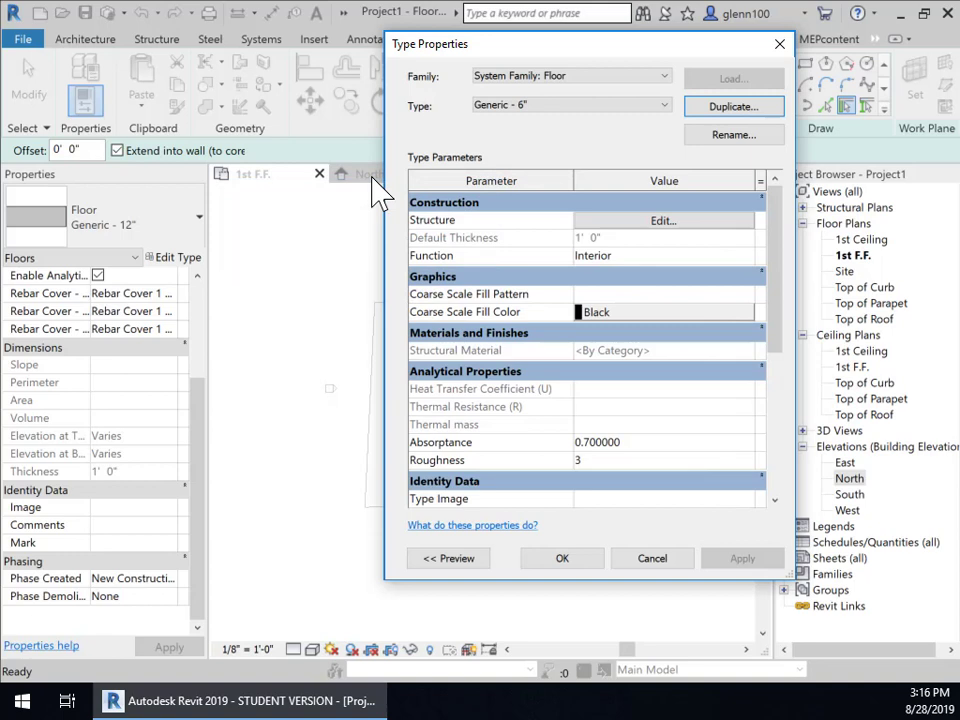
# - Set the Generic - 6" floor type's structure layer thickness to 6" and accept the type properties
pyautogui.click(650, 222)
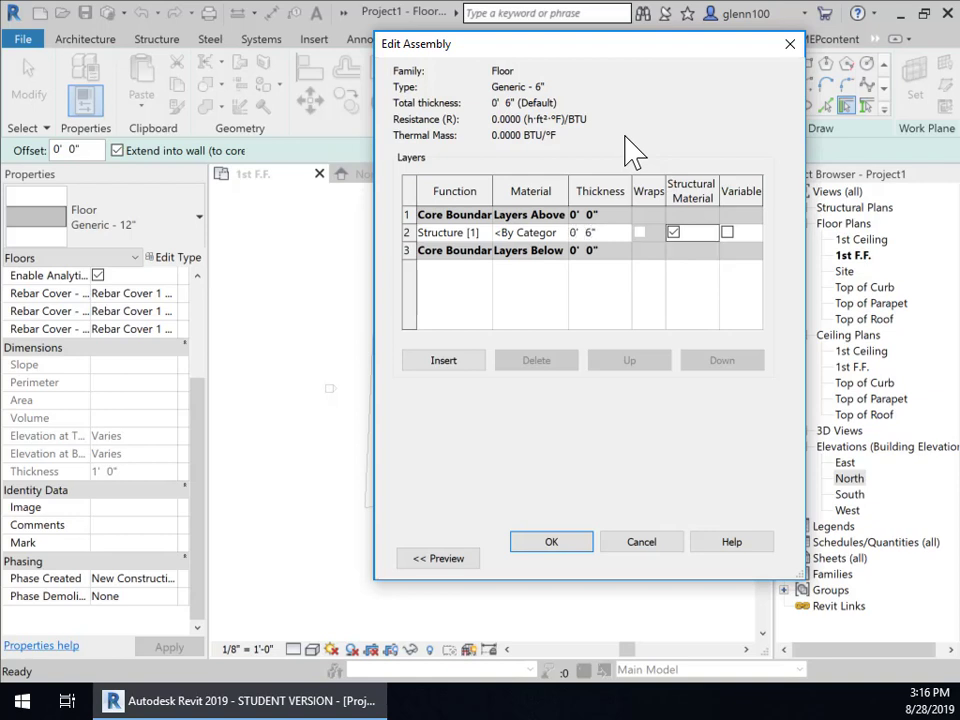
pyautogui.click(553, 542)
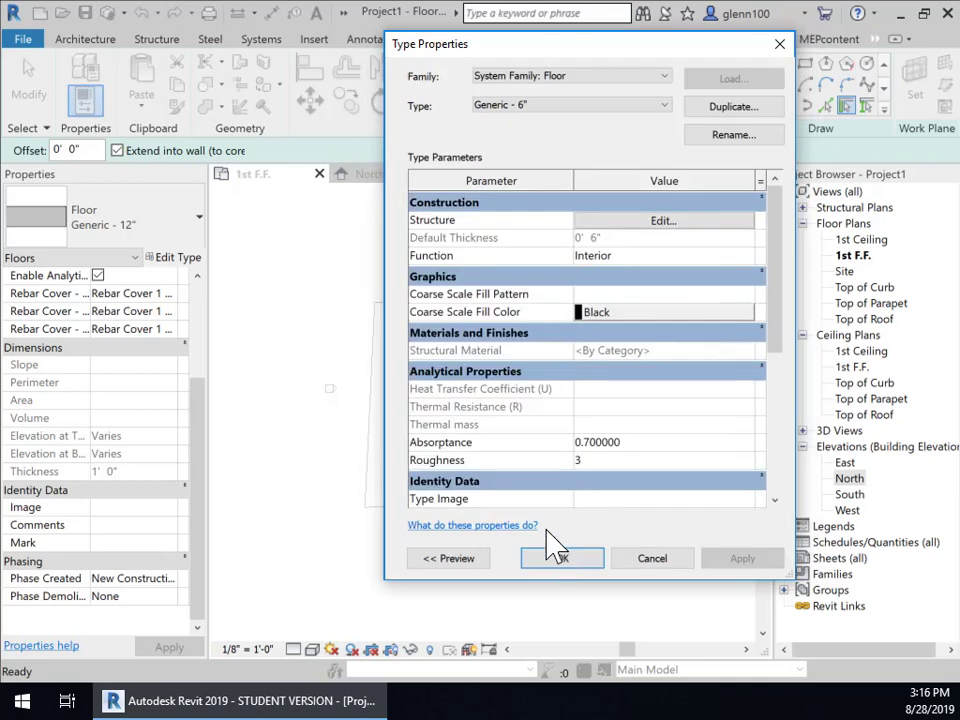
pyautogui.click(576, 562)
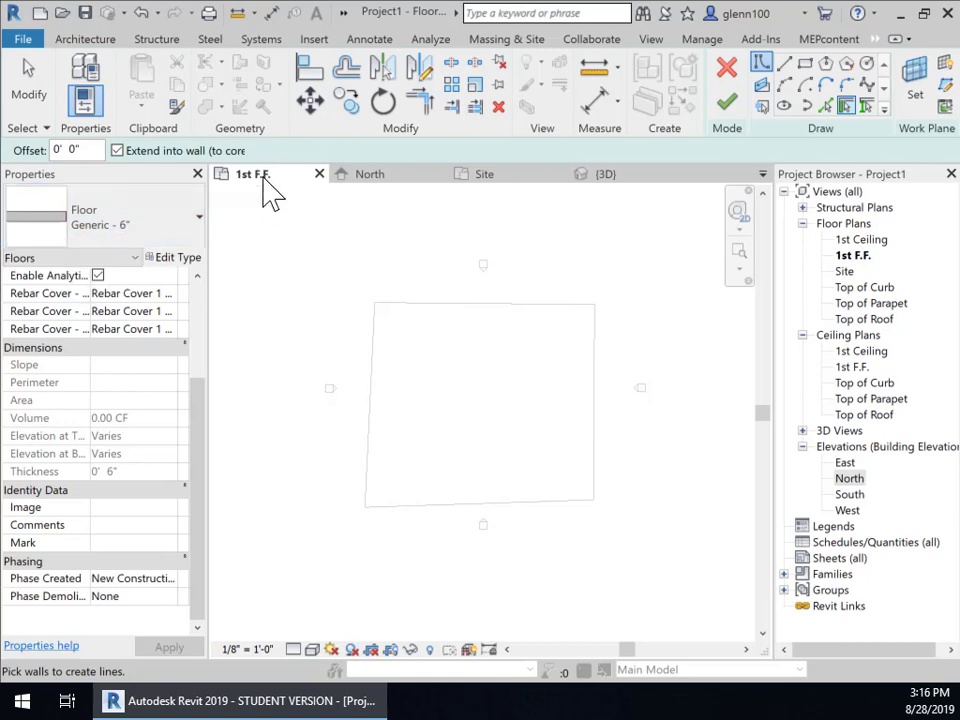
# - Sketch a rectangular floor boundary inside the topography outline, about 68' wide and 64' deep
pyautogui.click(808, 76)
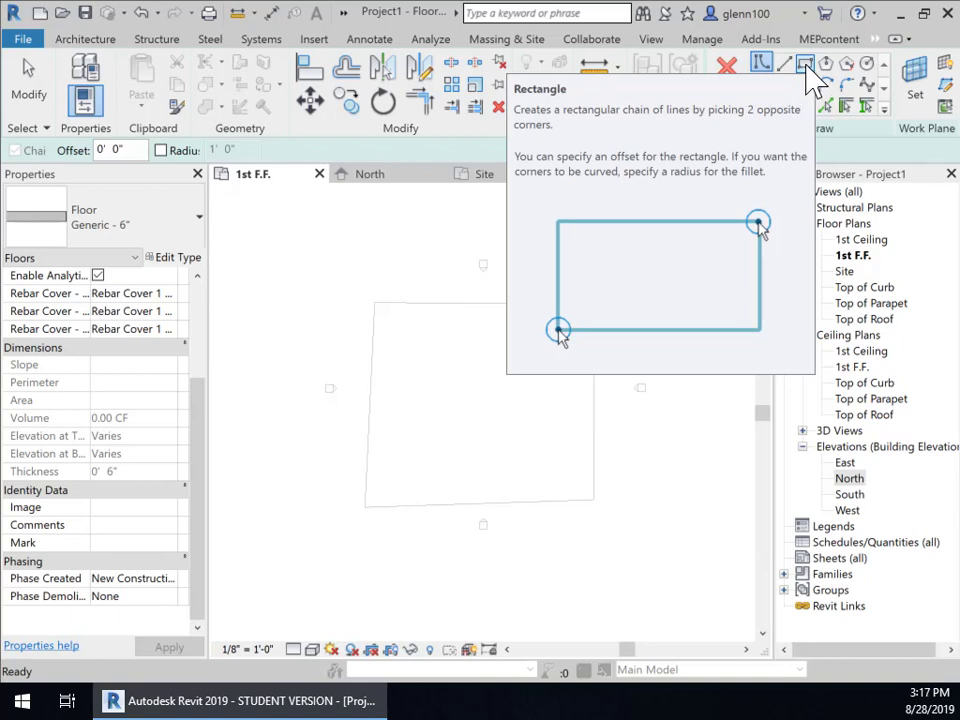
pyautogui.click(806, 64)
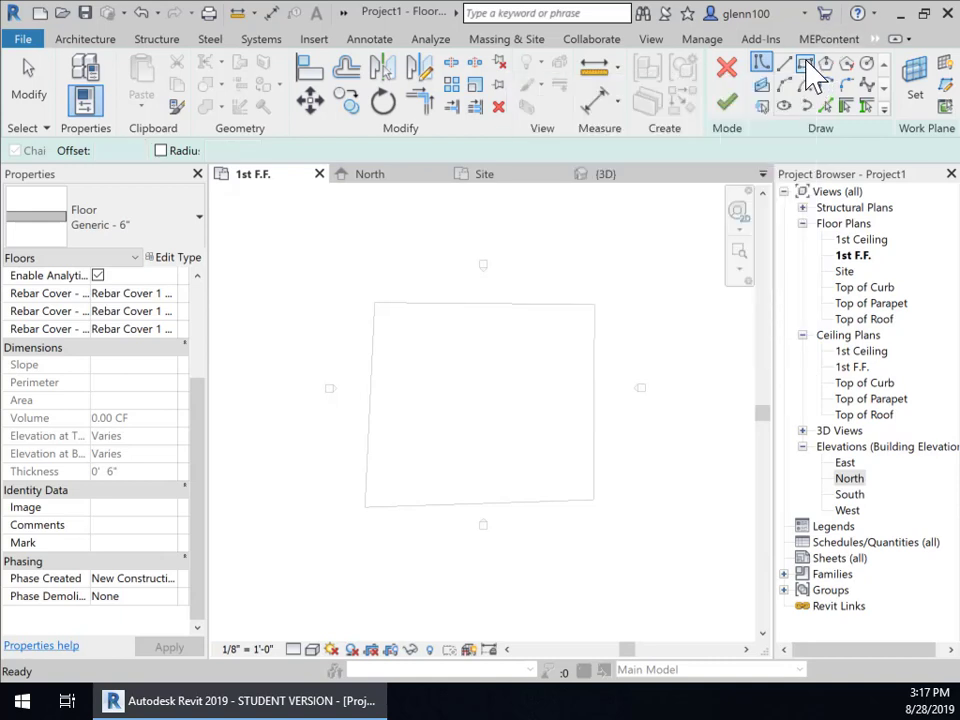
pyautogui.click(429, 344)
pyautogui.click(554, 463)
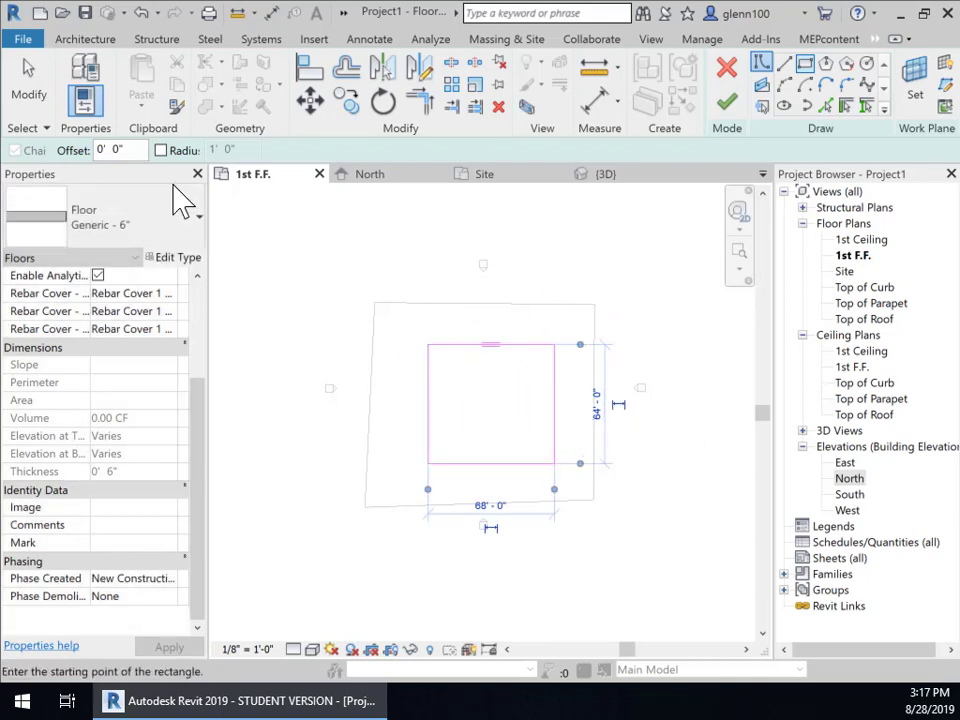
pyautogui.click(24, 84)
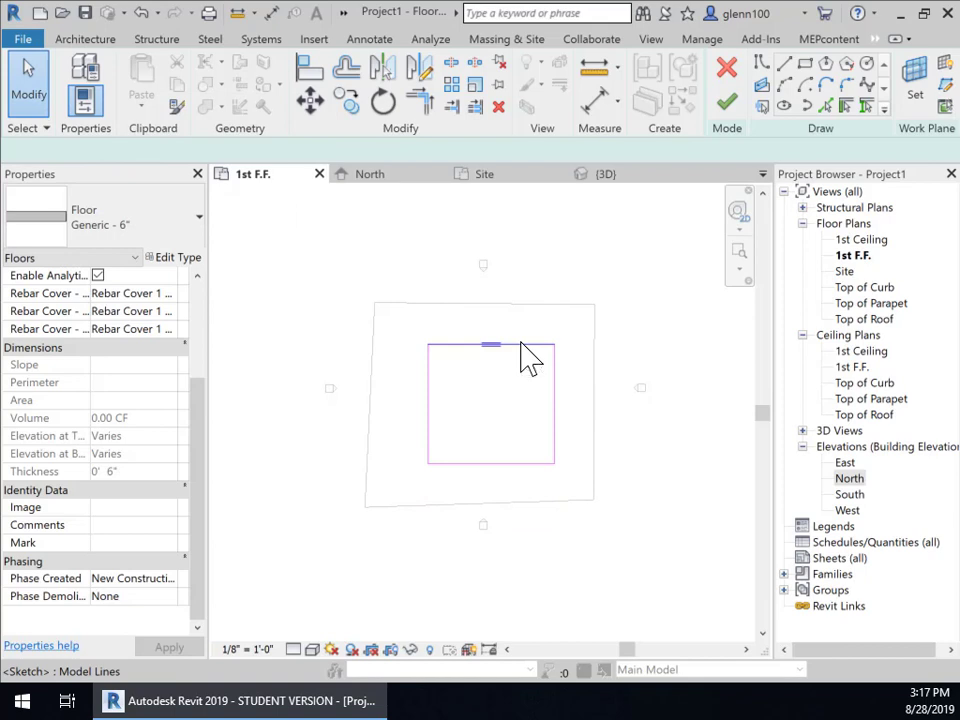
# - Resize the floor boundary to 50' by 50' by moving its upper edge and its left edge
pyautogui.click(527, 352)
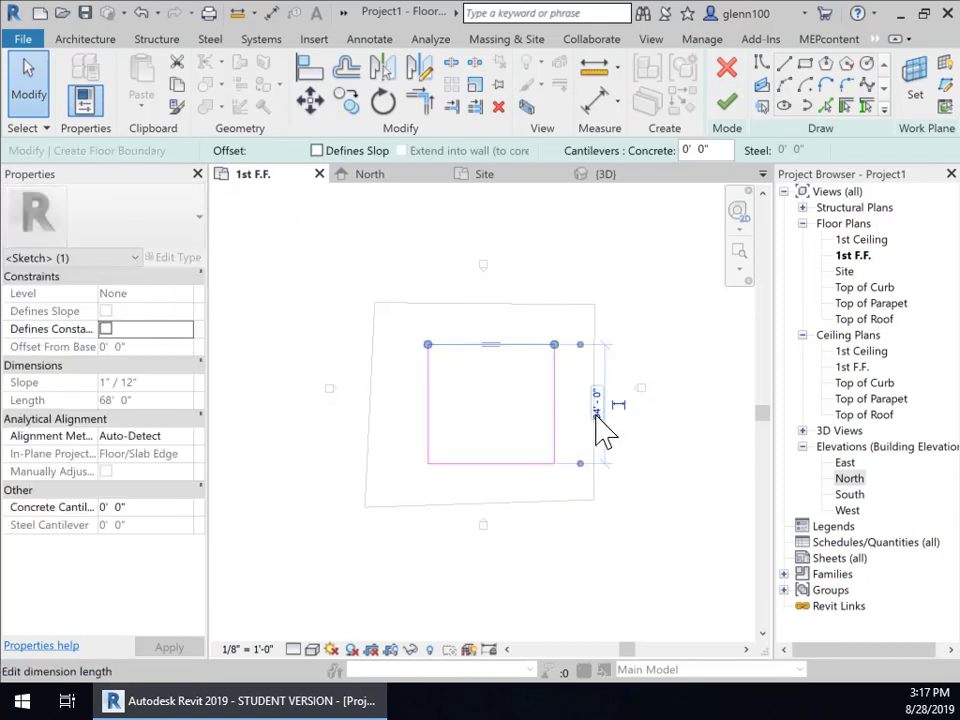
pyautogui.click(596, 410)
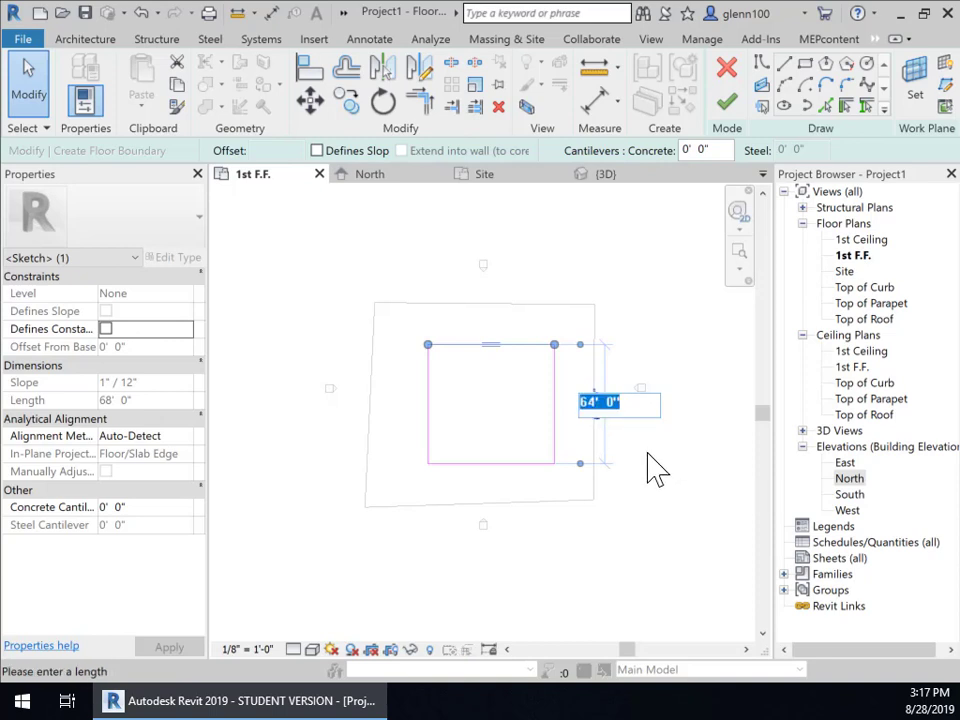
pyautogui.write('5')
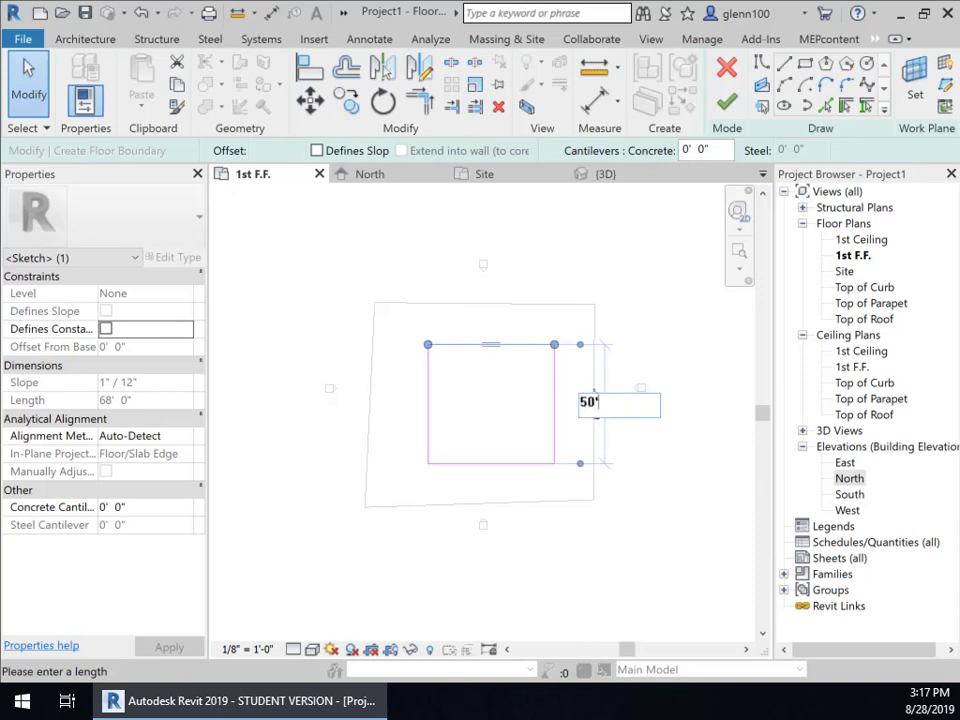
pyautogui.write("0'")
pyautogui.press('Return')
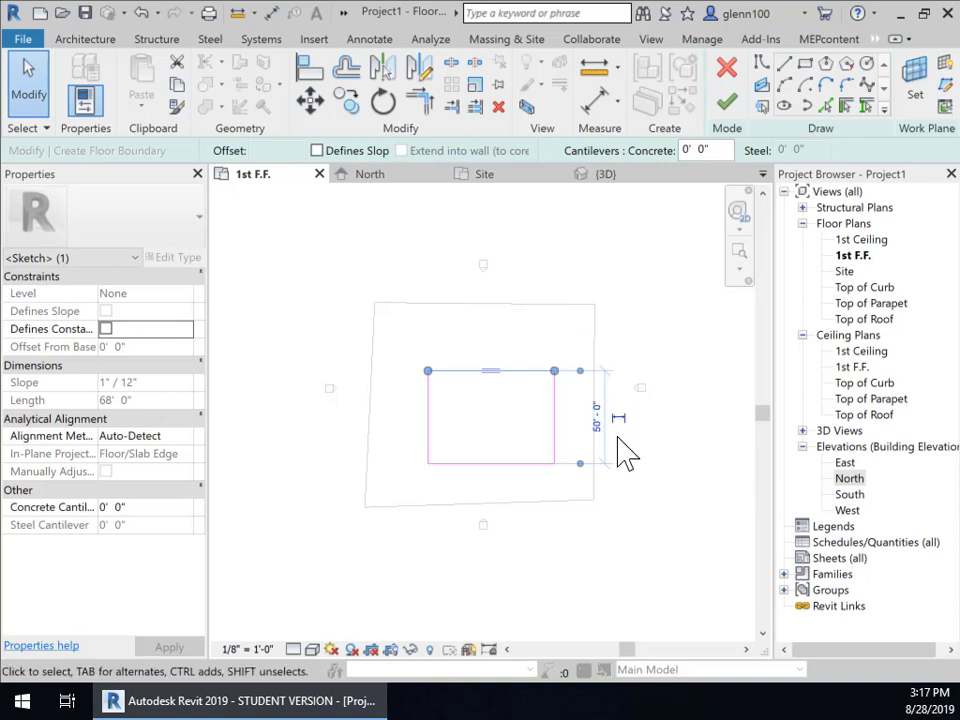
pyautogui.click(430, 458)
pyautogui.click(486, 312)
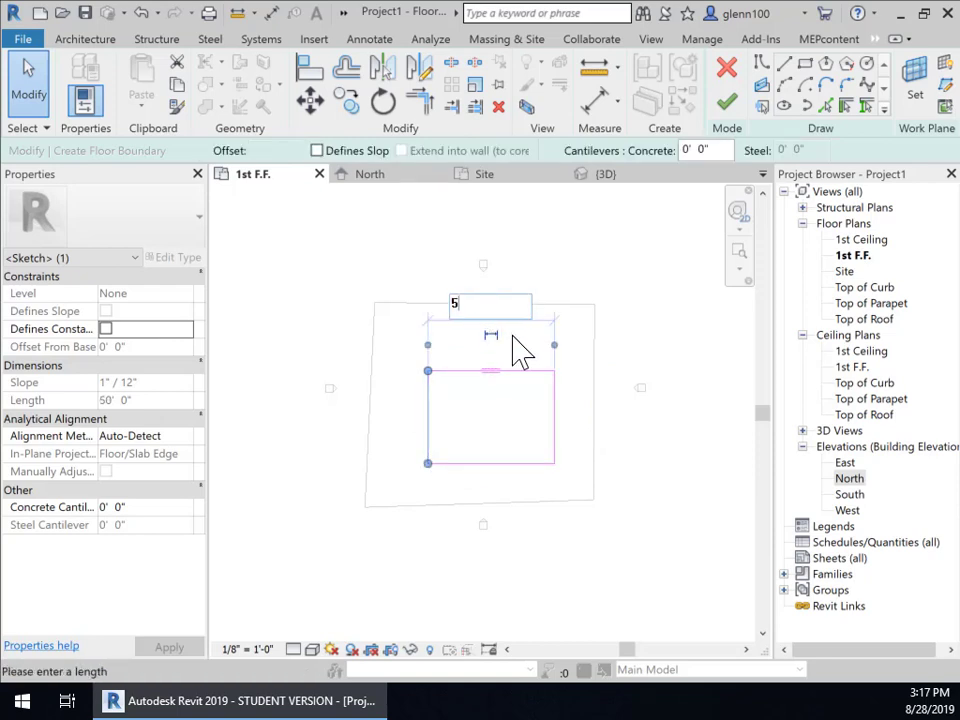
pyautogui.press('Return')
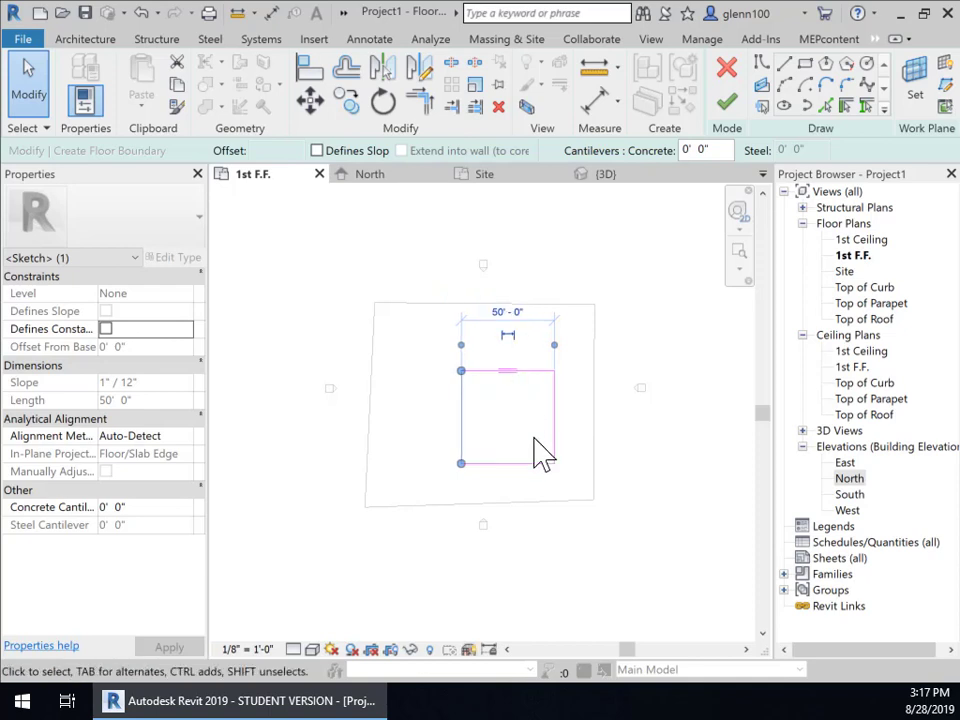
# - Move the whole floor boundary 16' diagonally up and to the left at 135° within the topography, and finish the floor
pyautogui.click(660, 350)
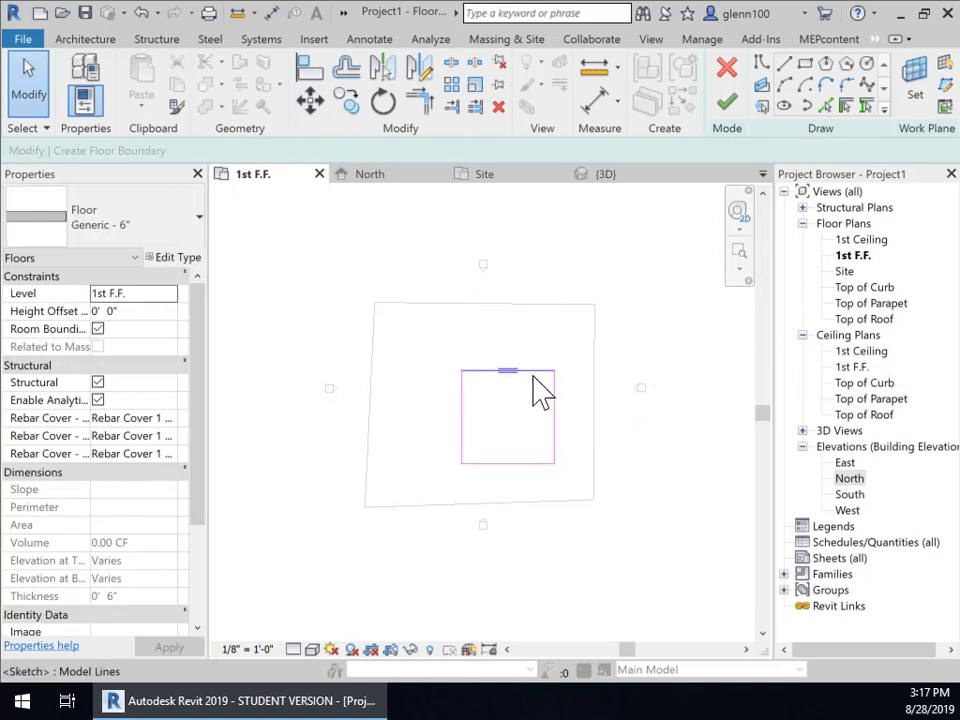
pyautogui.moveTo(415, 340); pyautogui.dragTo(604, 504)
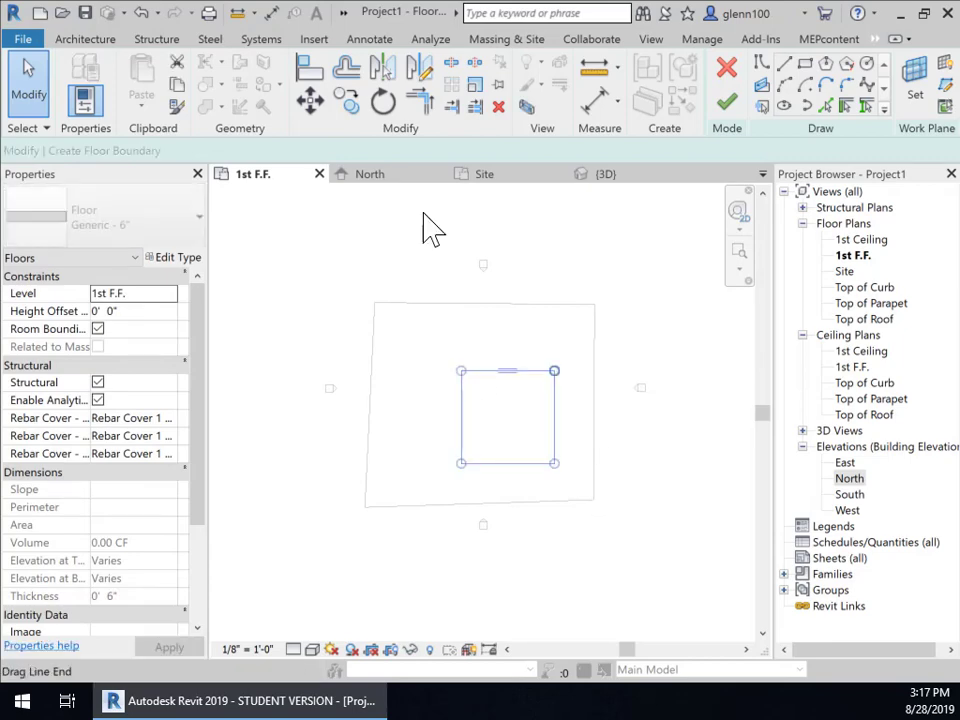
pyautogui.click(311, 110)
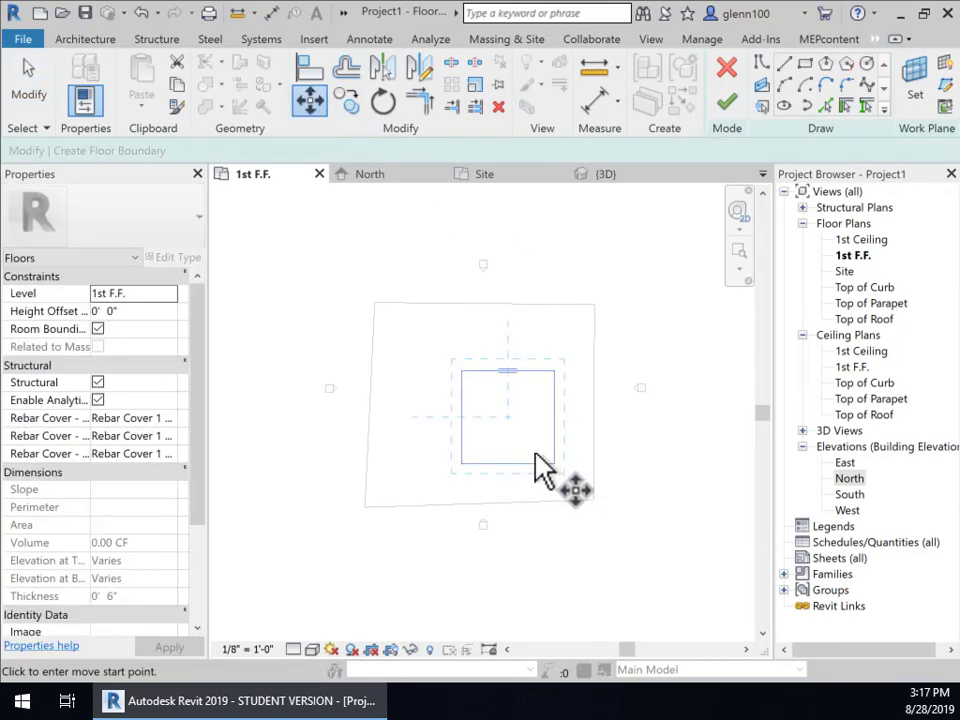
pyautogui.click(554, 463)
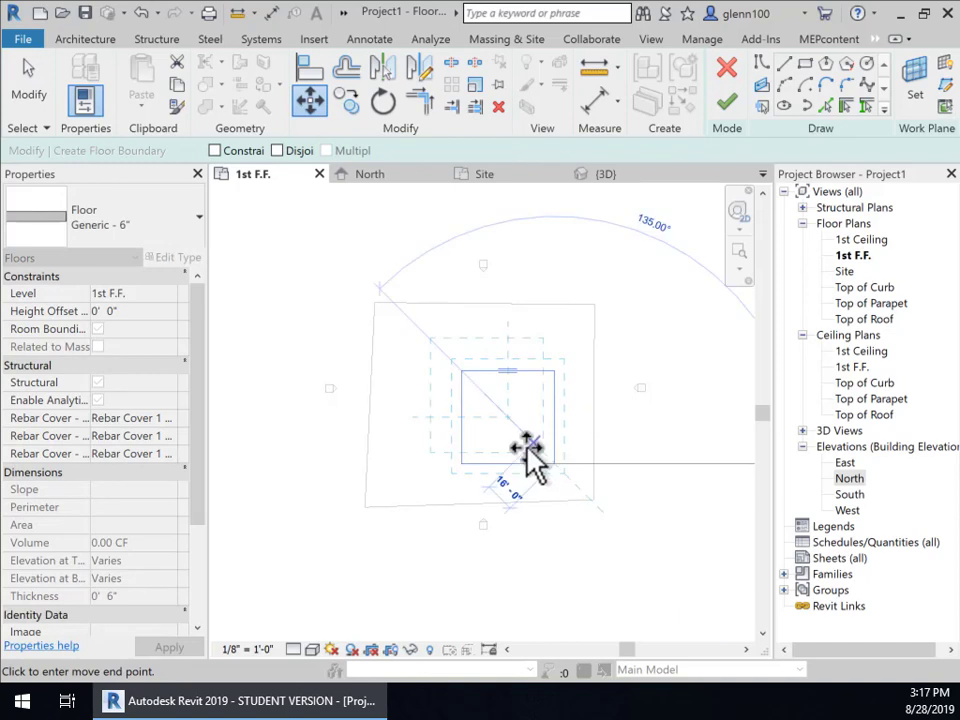
pyautogui.click(531, 442)
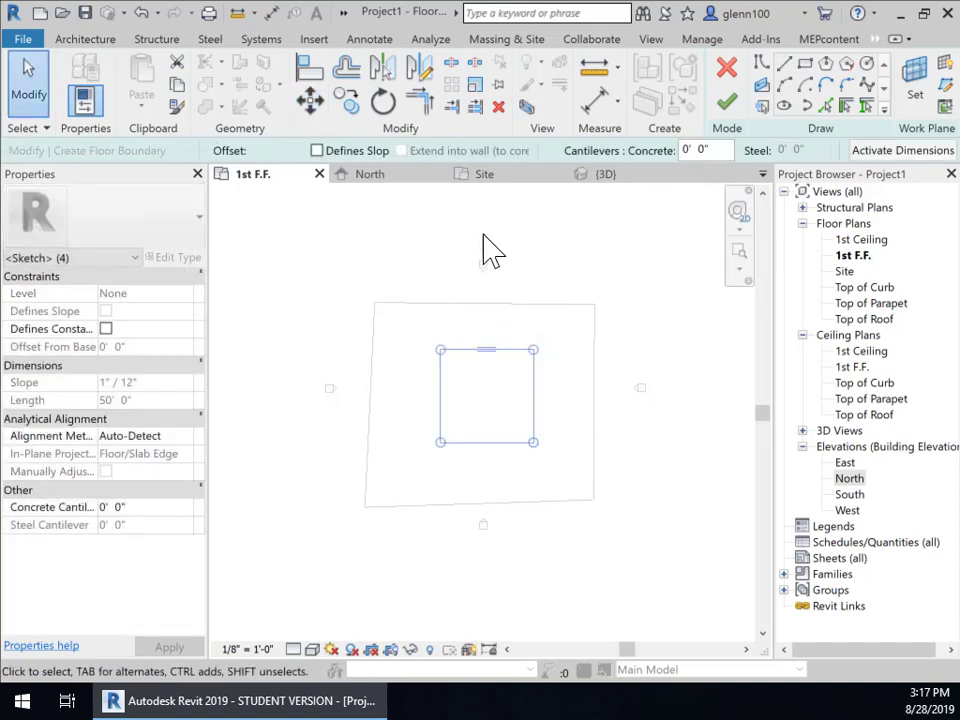
pyautogui.press('Escape')
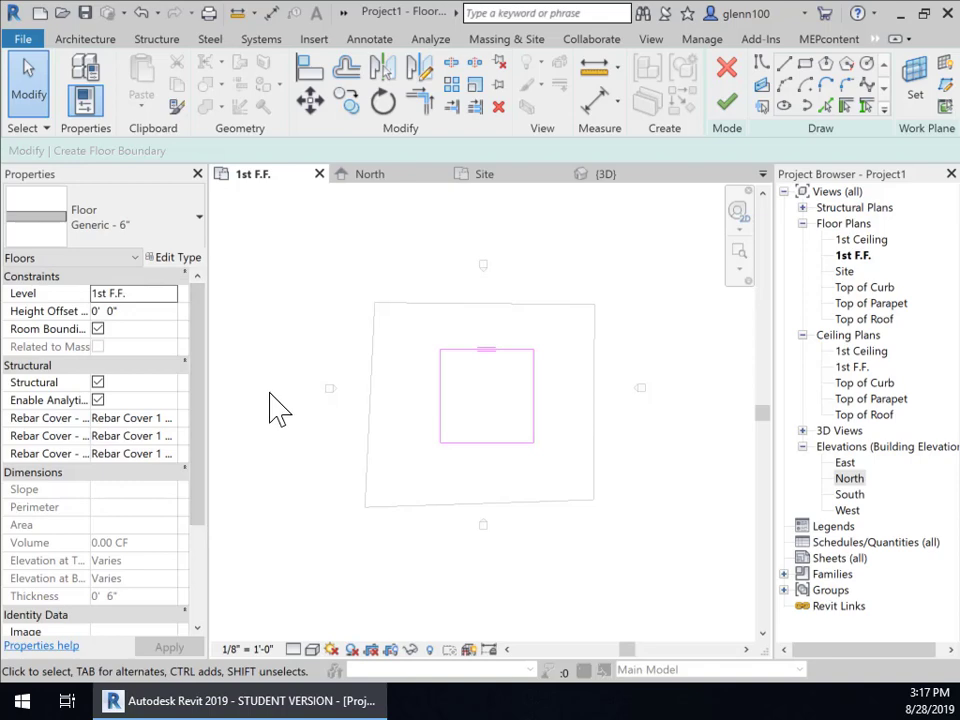
pyautogui.click(728, 112)
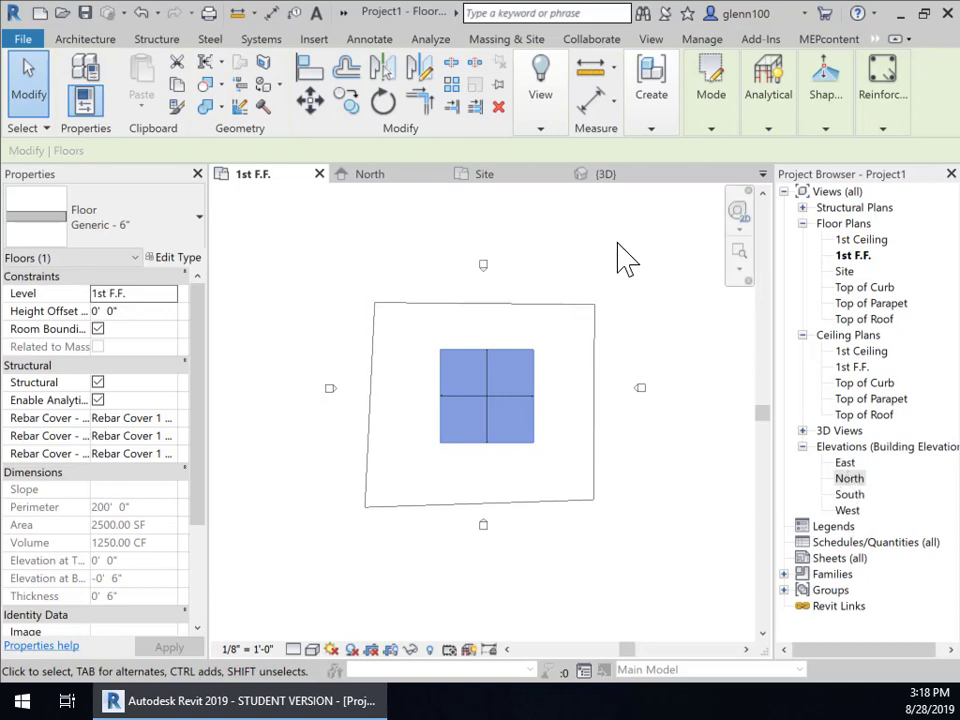
# - Examine the new floor slab's height against the levels and the ground line in the North elevation
pyautogui.click(388, 178)
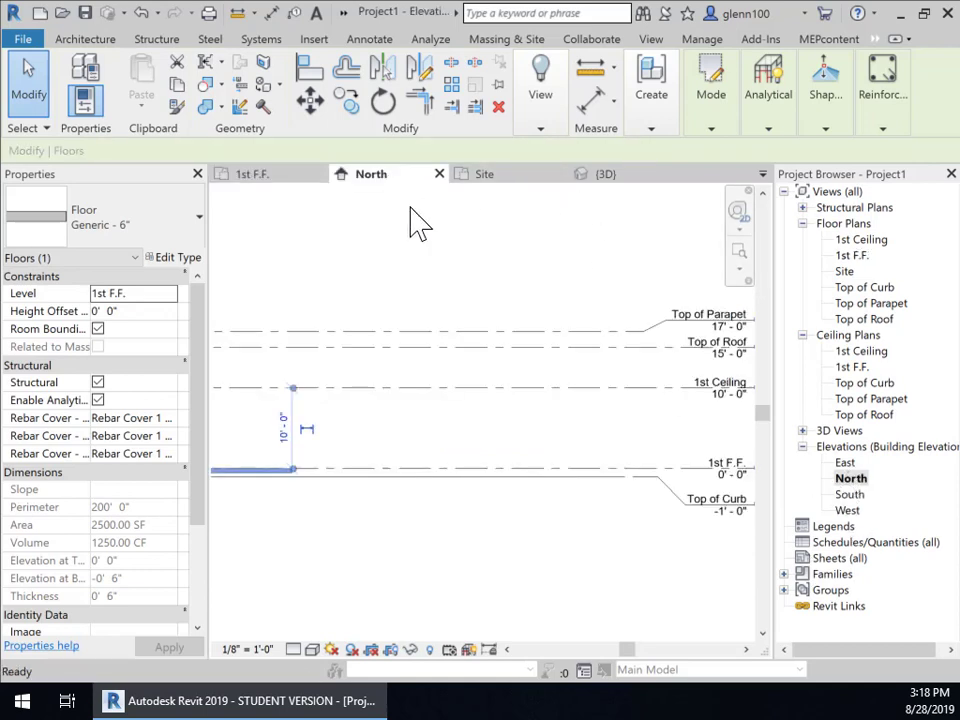
pyautogui.moveTo(252, 497); pyautogui.dragTo(645, 370, button='middle')
pyautogui.scroll(-2, 638, 355)
pyautogui.moveTo(681, 432); pyautogui.dragTo(655, 490, button='middle')
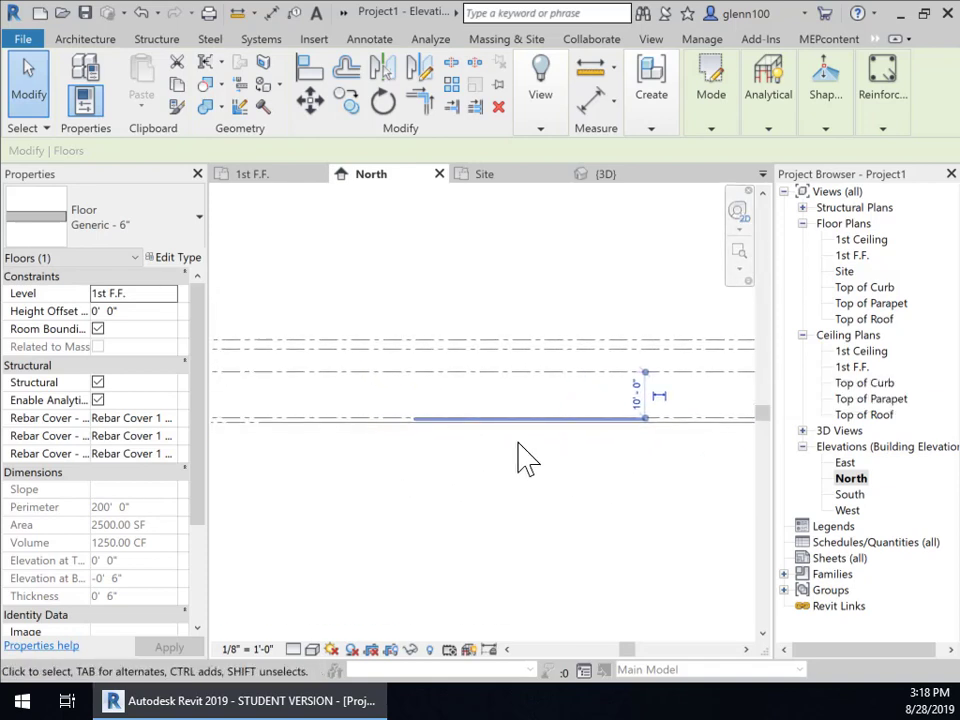
pyautogui.scroll(2, 540, 435)
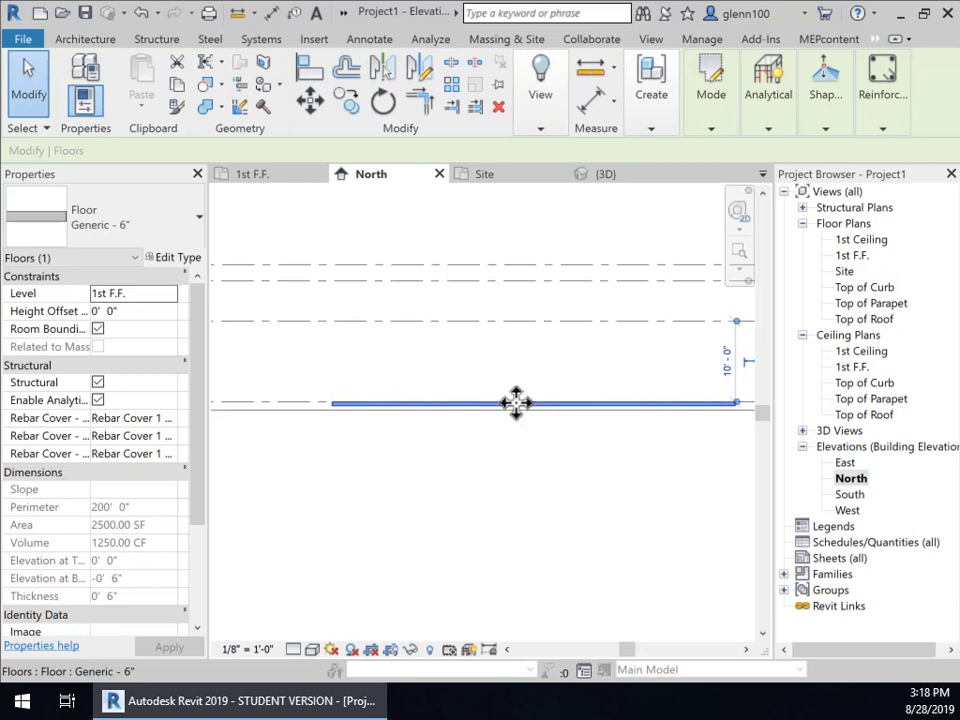
pyautogui.moveTo(525, 510); pyautogui.dragTo(470, 458, button='middle')
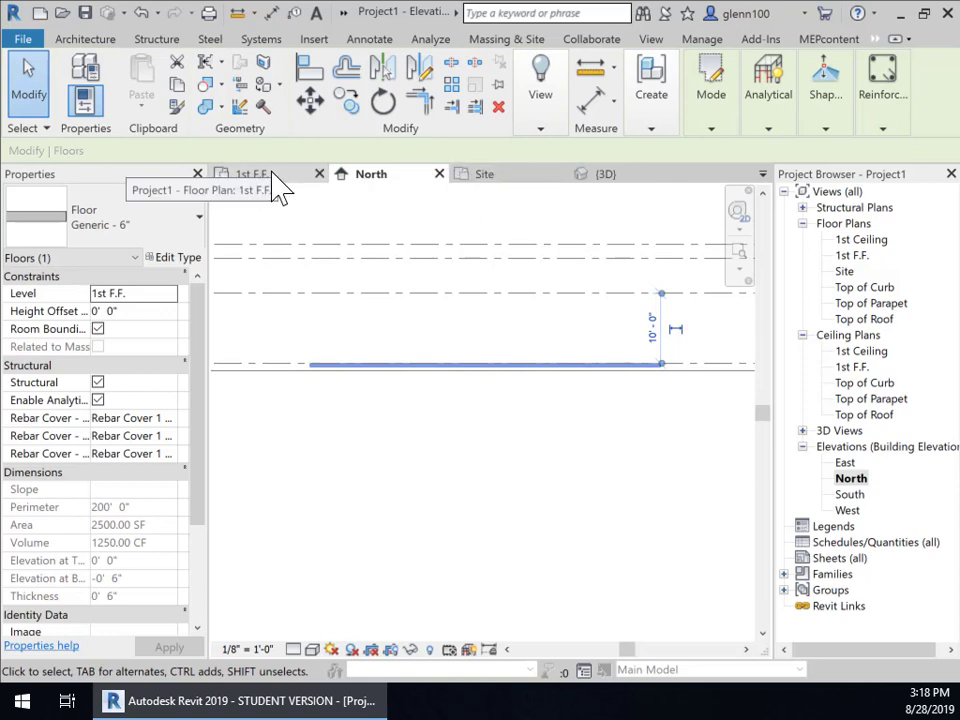
# - Start a Pad 1 building pad in the Site plan with a height offset of -6" from the 1st F.F. level
pyautogui.click(493, 183)
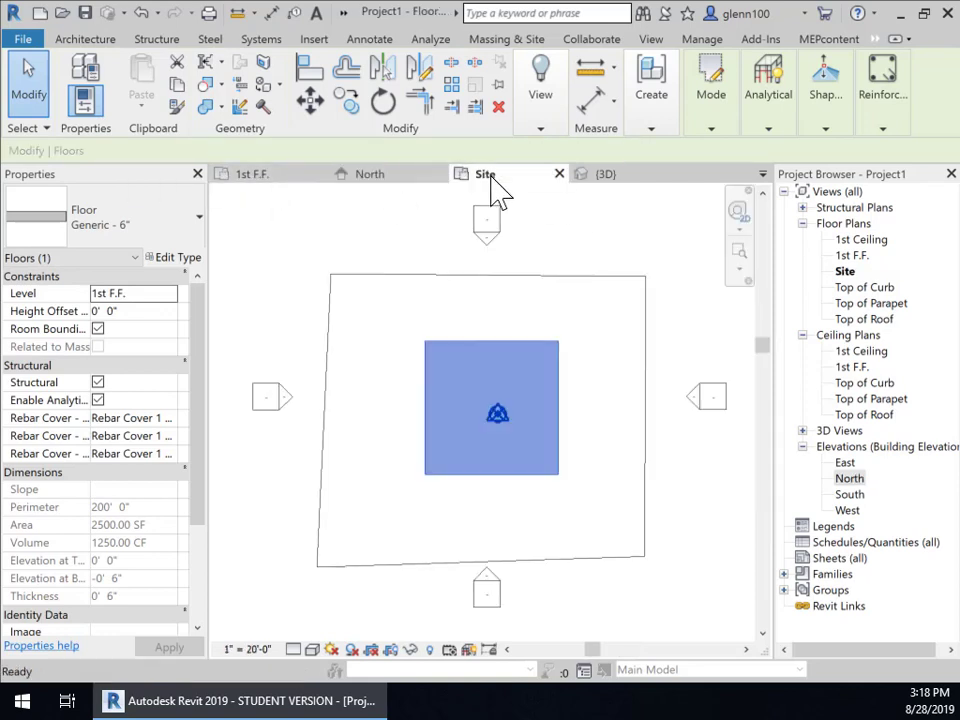
pyautogui.click(613, 497)
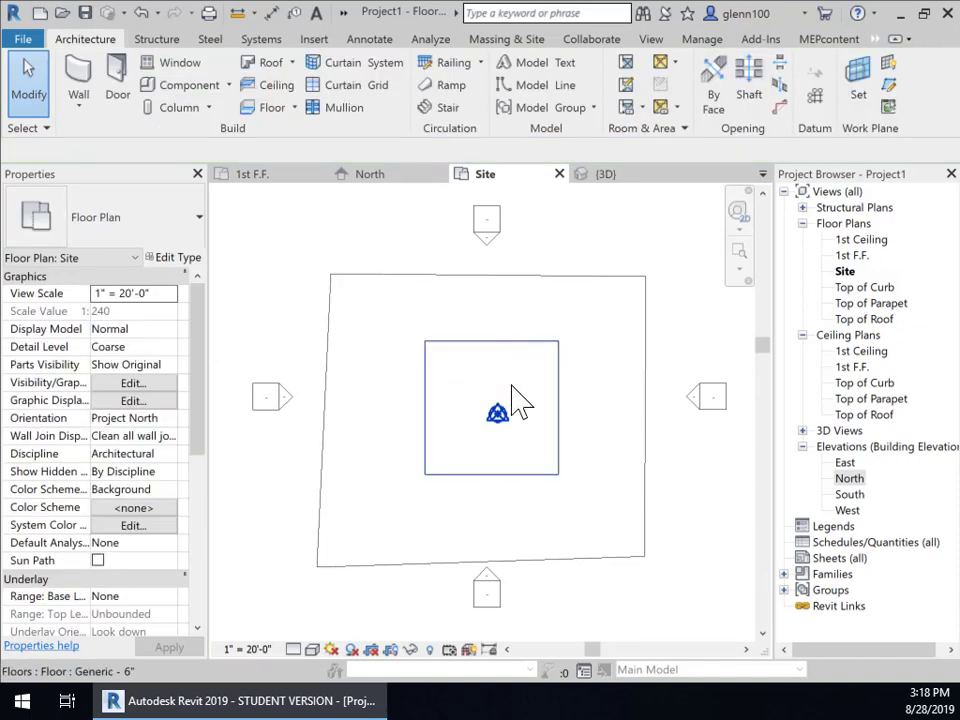
pyautogui.click(503, 42)
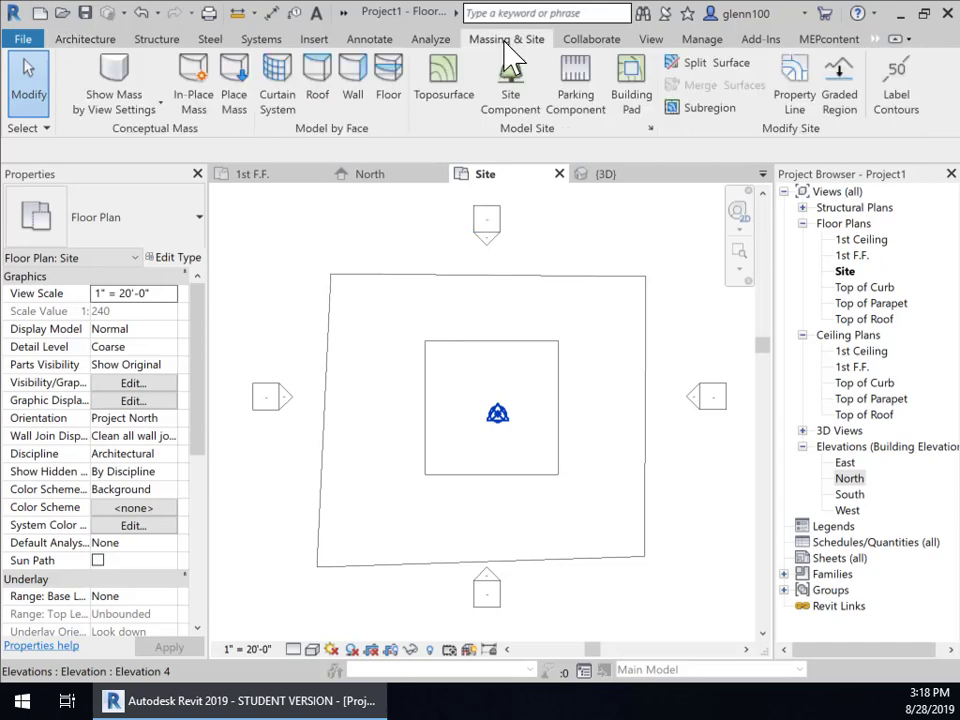
pyautogui.click(632, 100)
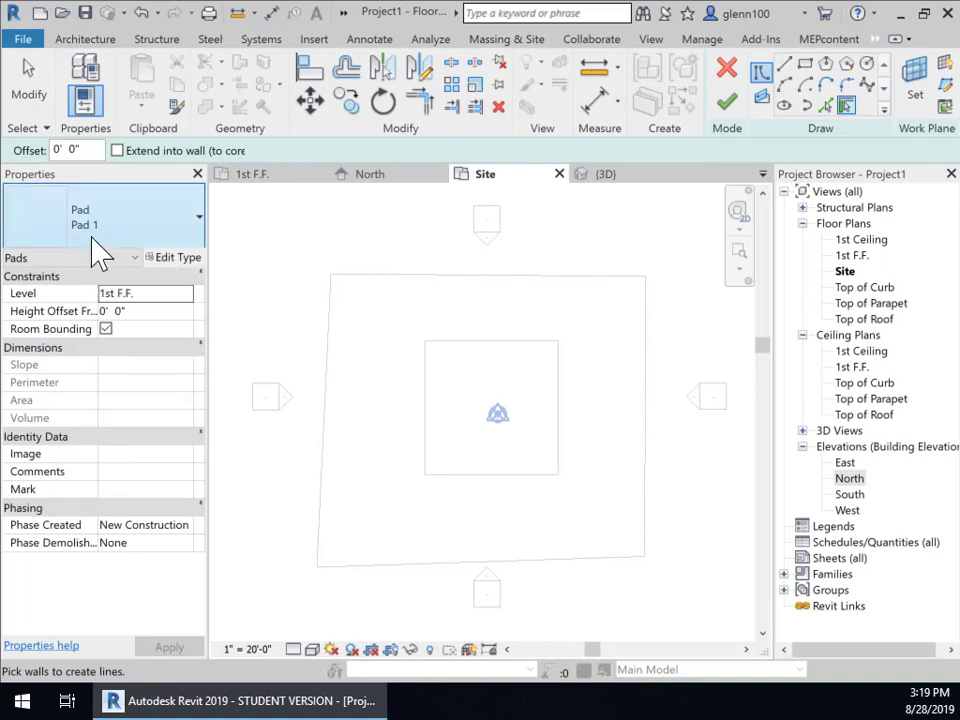
pyautogui.click(189, 259)
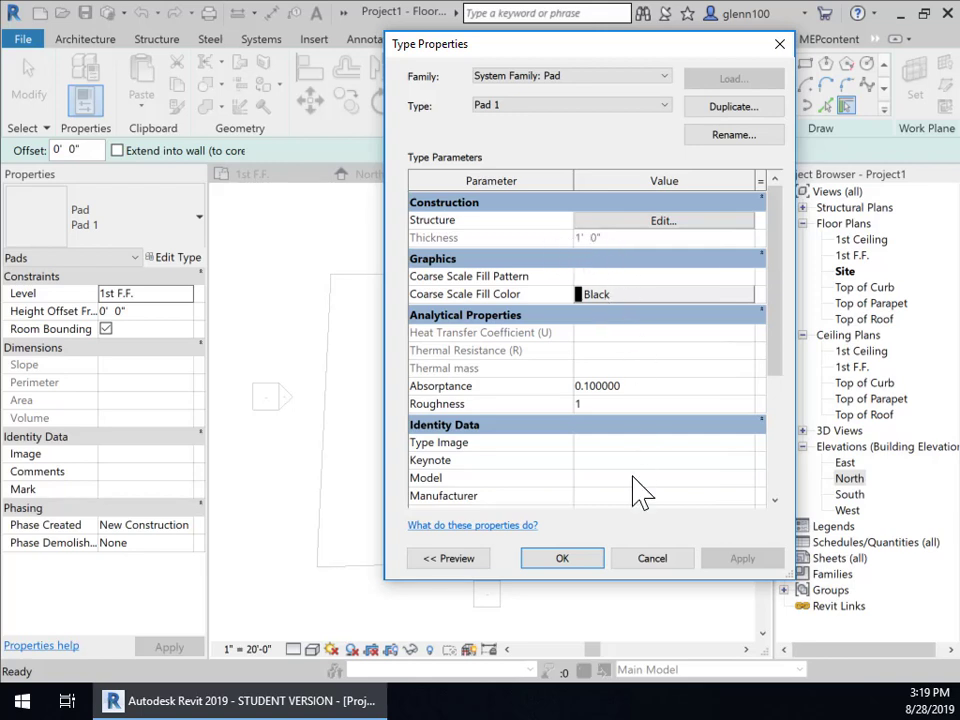
pyautogui.click(564, 560)
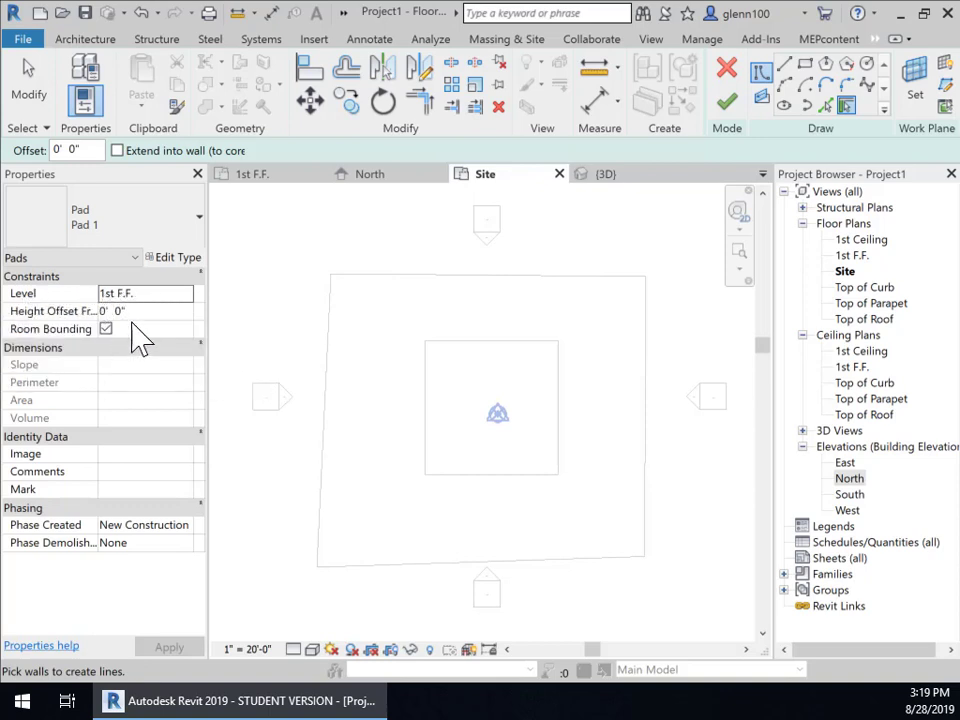
pyautogui.click(98, 311)
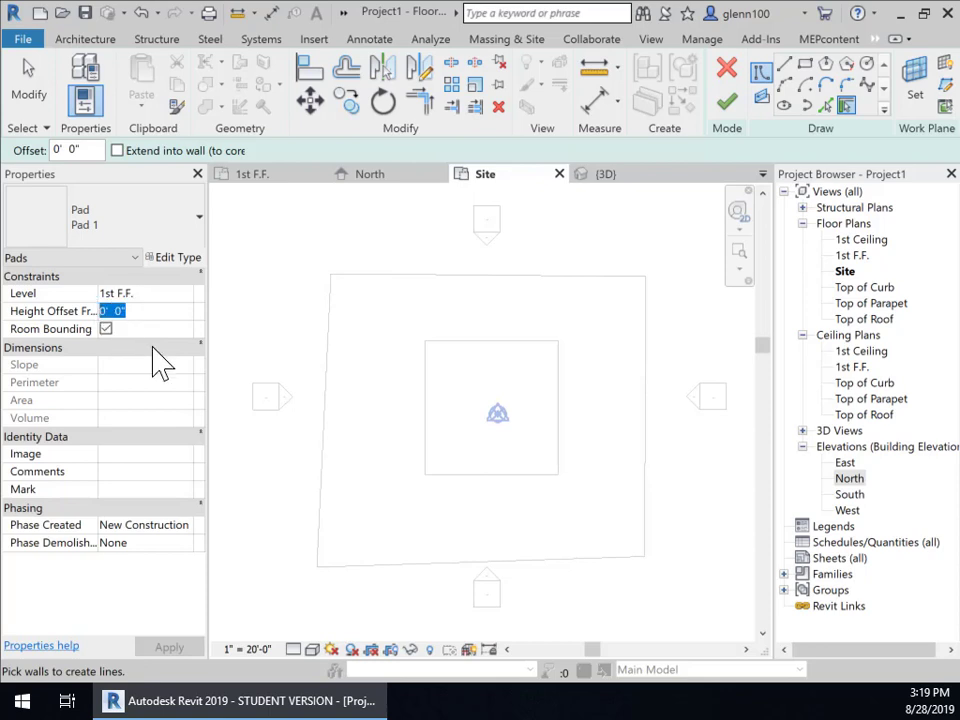
pyautogui.write('-6')
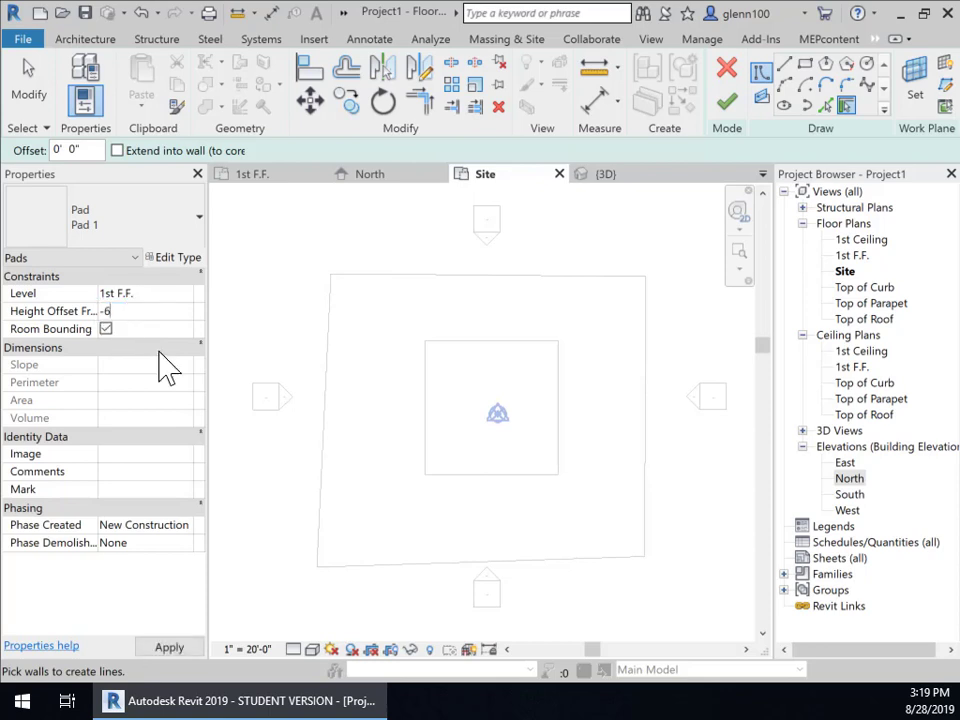
pyautogui.press('Return')
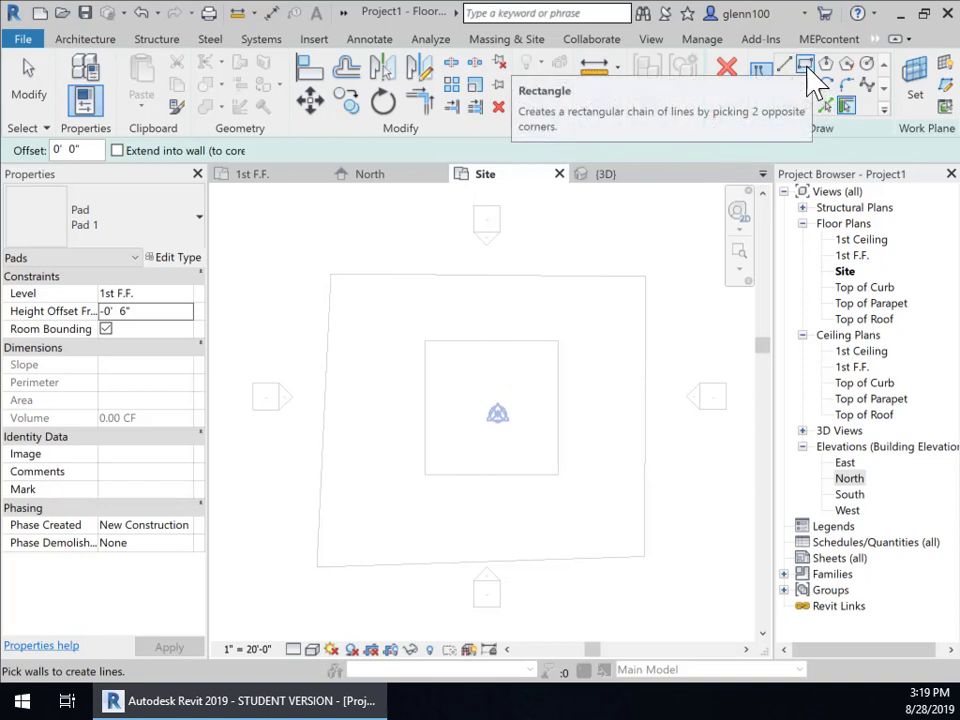
# - Create the pad boundary by picking the four edges of the floor slab, and lock the left line to its edge
pyautogui.click(826, 105)
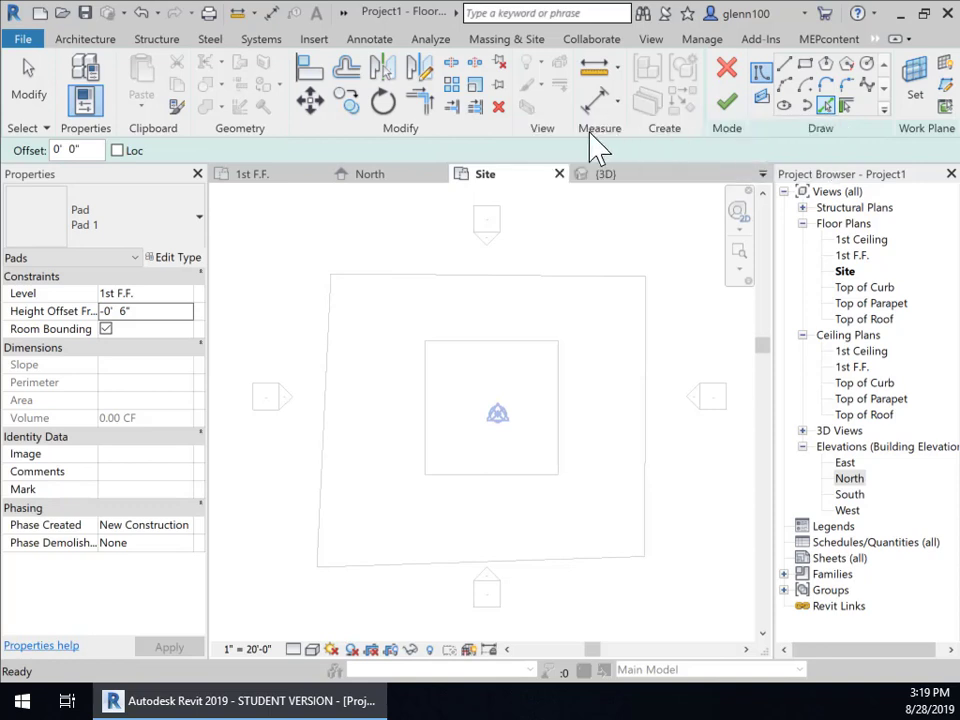
pyautogui.click(499, 342)
pyautogui.click(559, 375)
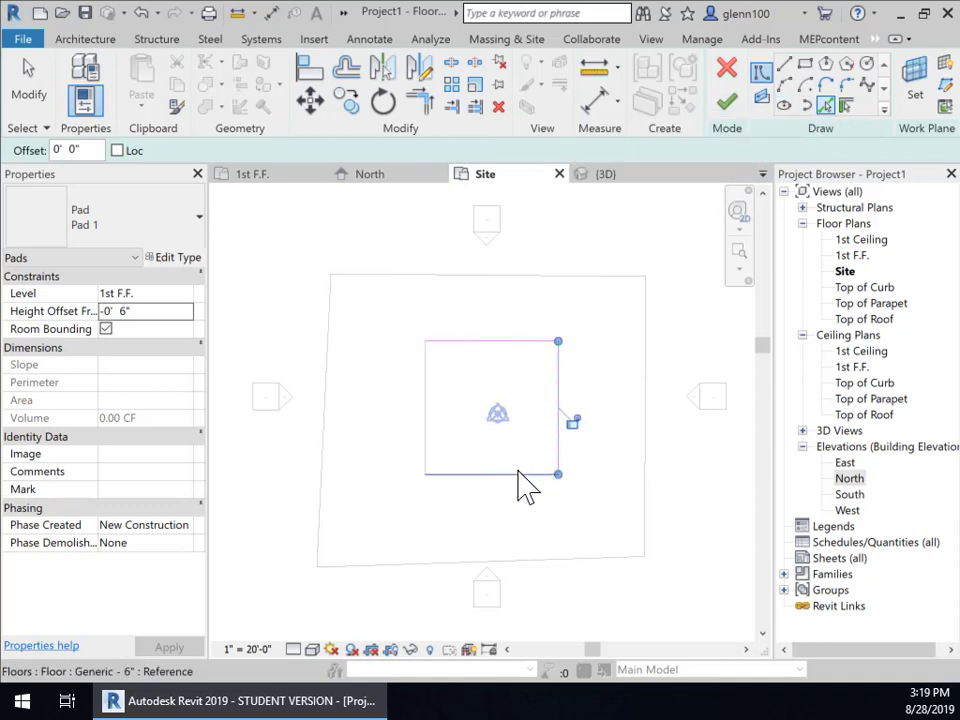
pyautogui.click(517, 474)
pyautogui.click(424, 428)
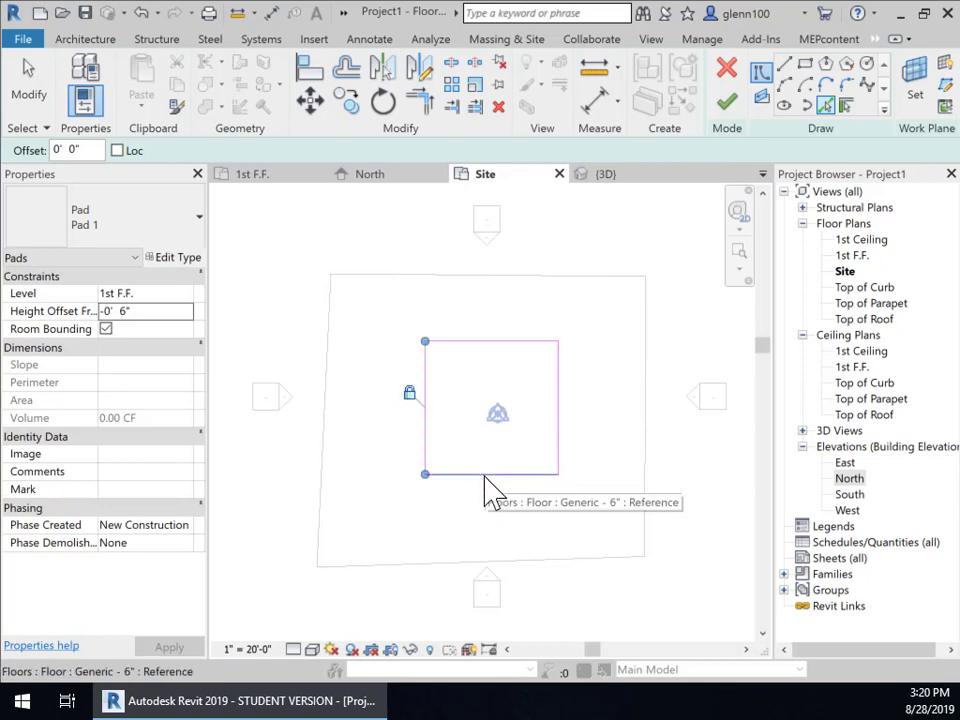
# - Lock the lower, right and upper pad boundary lines to the floor slab's edges, and finish the pad
pyautogui.click(29, 95)
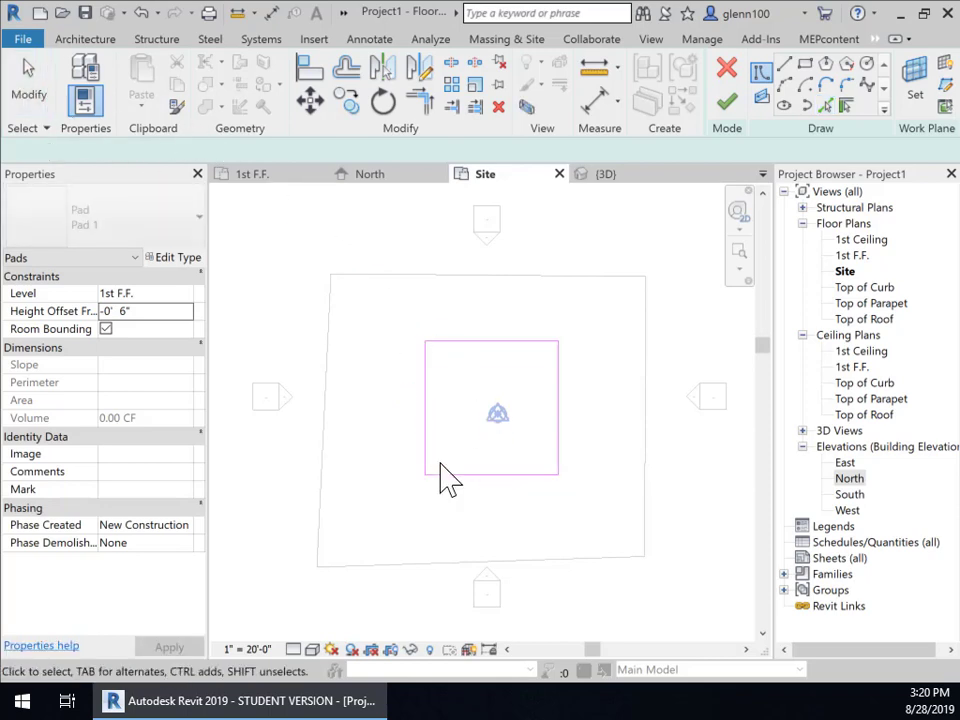
pyautogui.click(497, 475)
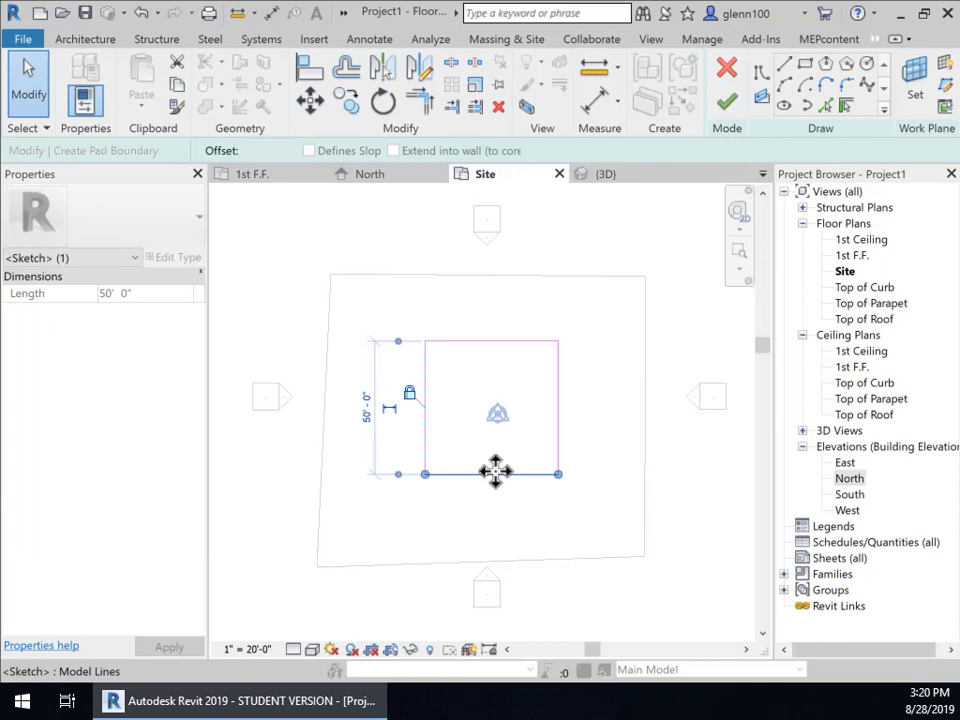
pyautogui.moveTo(493, 472)
pyautogui.mouseDown()
pyautogui.moveTo(497, 521)
pyautogui.moveTo(497, 474)
pyautogui.mouseUp()
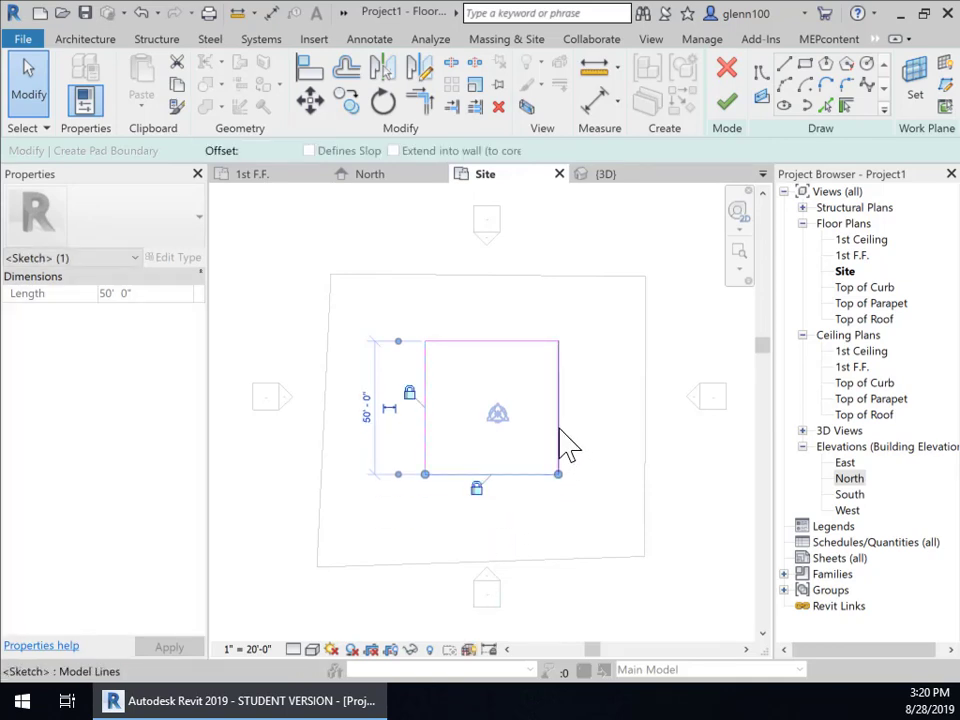
pyautogui.click(559, 445)
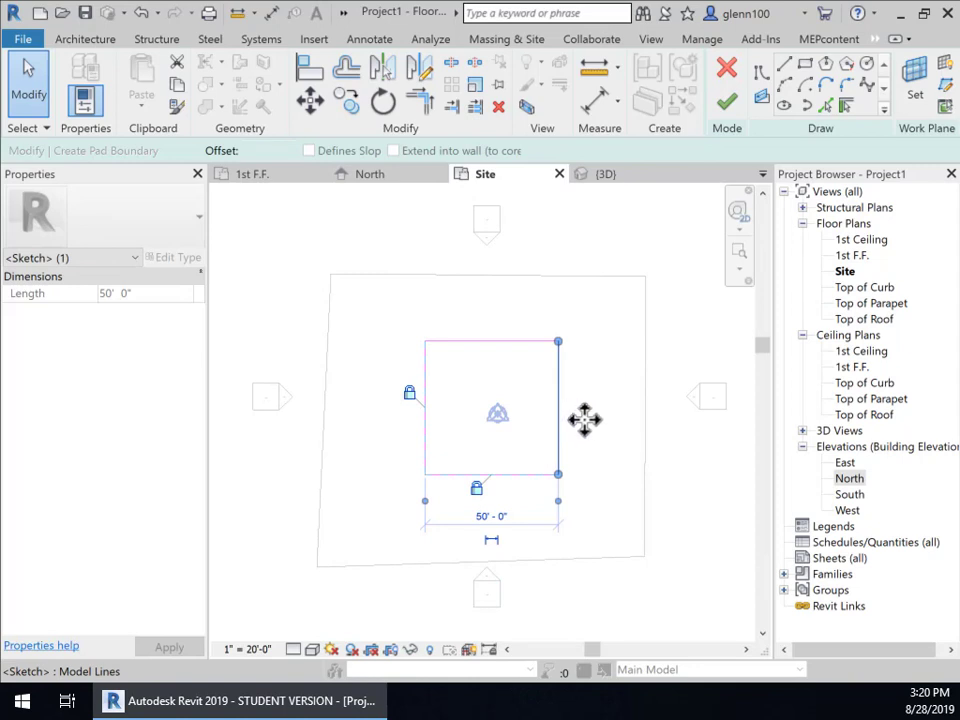
pyautogui.moveTo(585, 419)
pyautogui.mouseDown()
pyautogui.moveTo(593, 430)
pyautogui.moveTo(566, 434)
pyautogui.mouseUp()
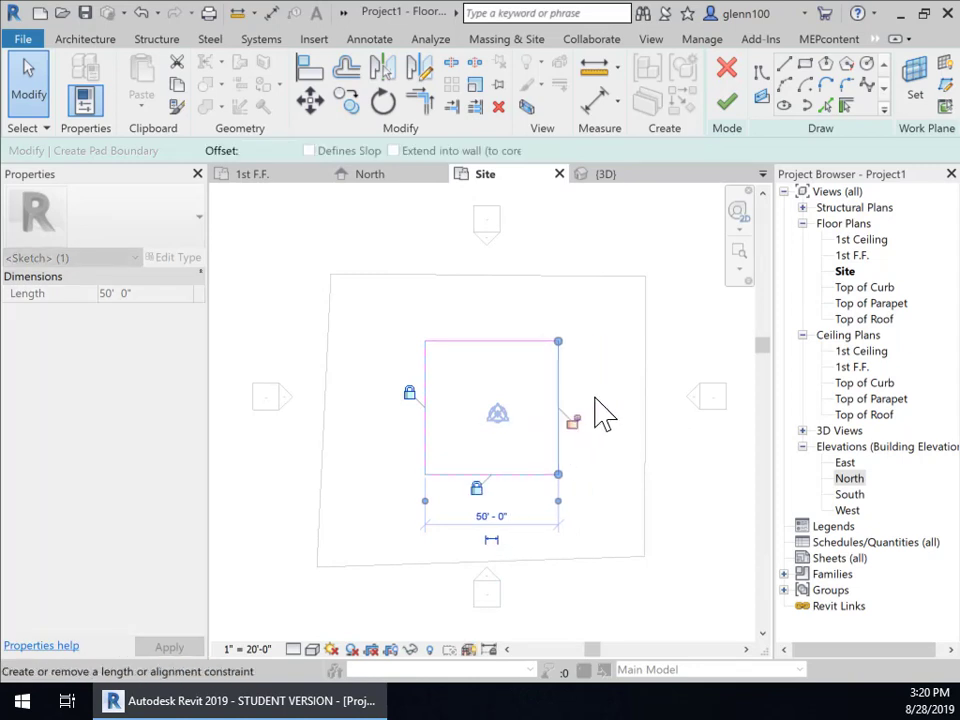
pyautogui.click(480, 342)
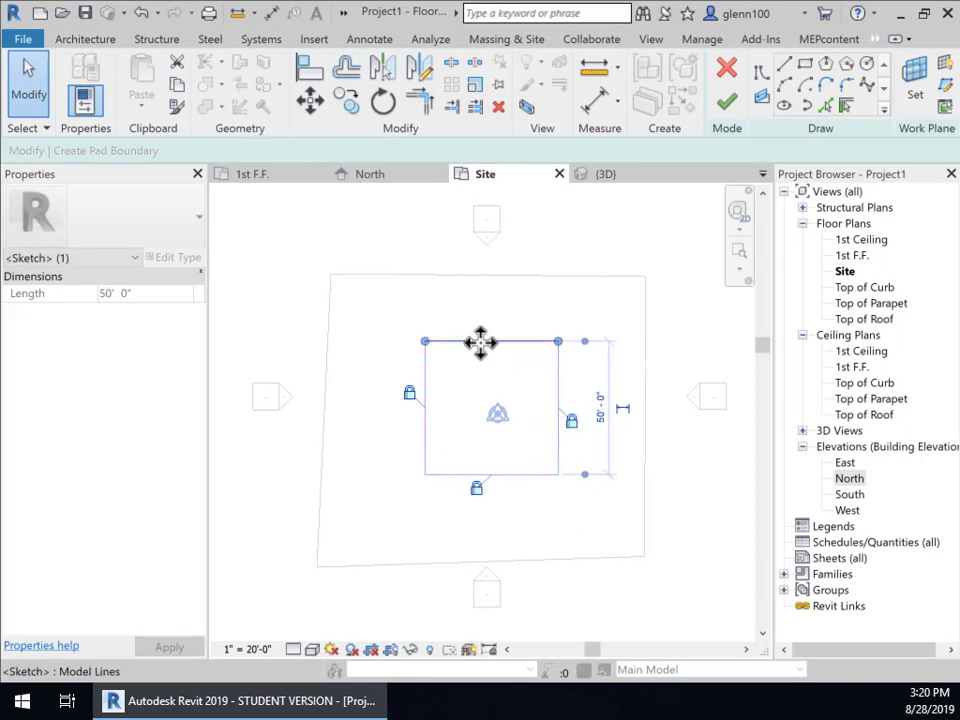
pyautogui.moveTo(469, 328)
pyautogui.mouseDown()
pyautogui.moveTo(476, 356)
pyautogui.moveTo(513, 350)
pyautogui.mouseUp()
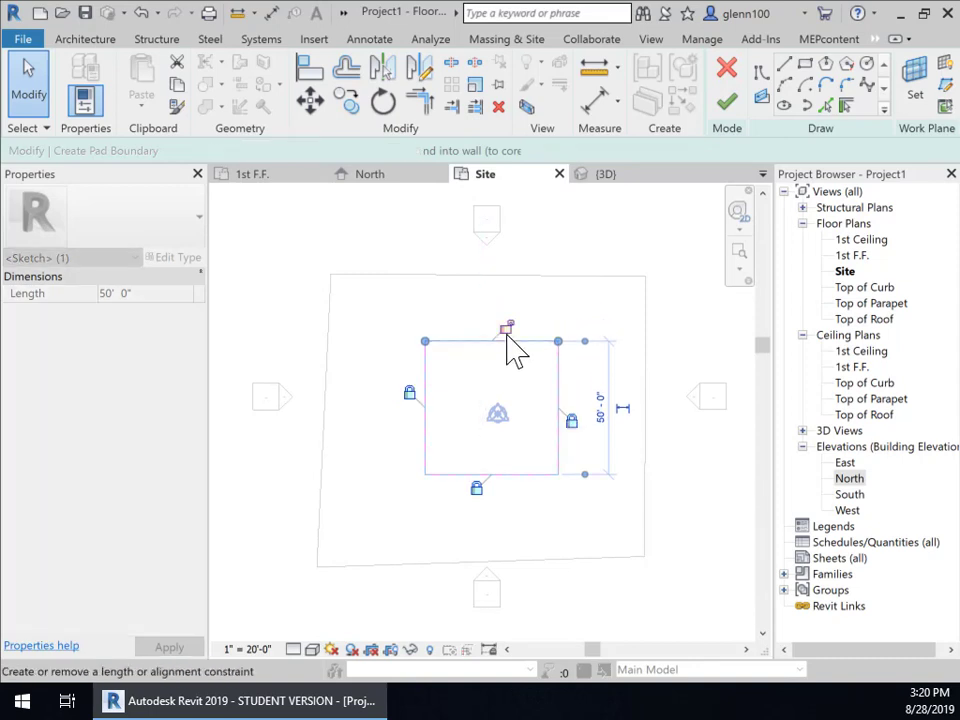
pyautogui.click(507, 330)
pyautogui.click(424, 529)
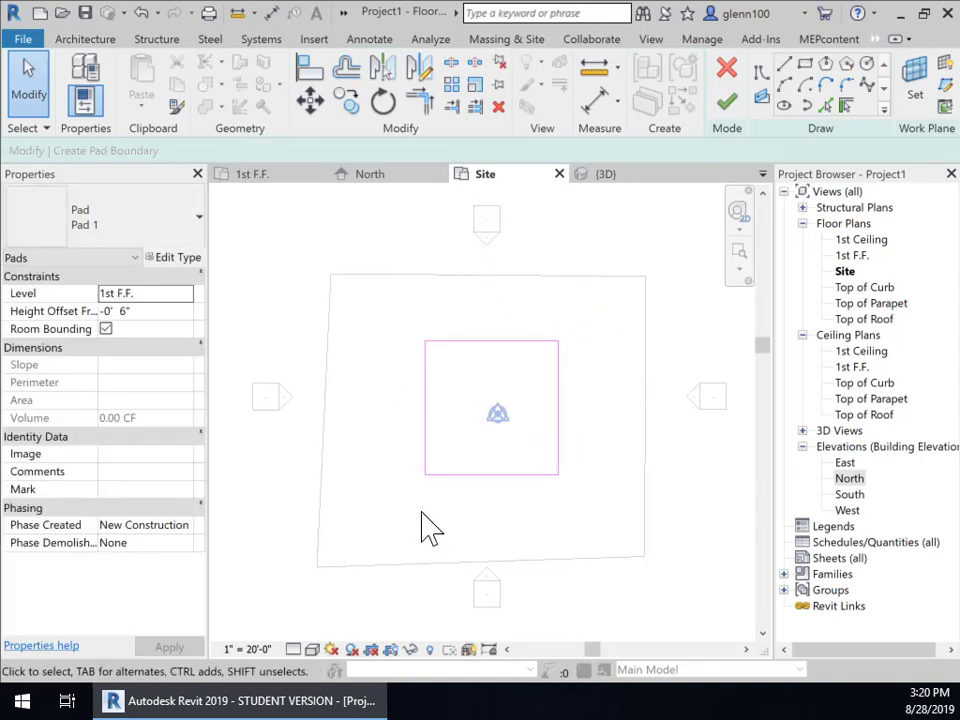
pyautogui.click(727, 102)
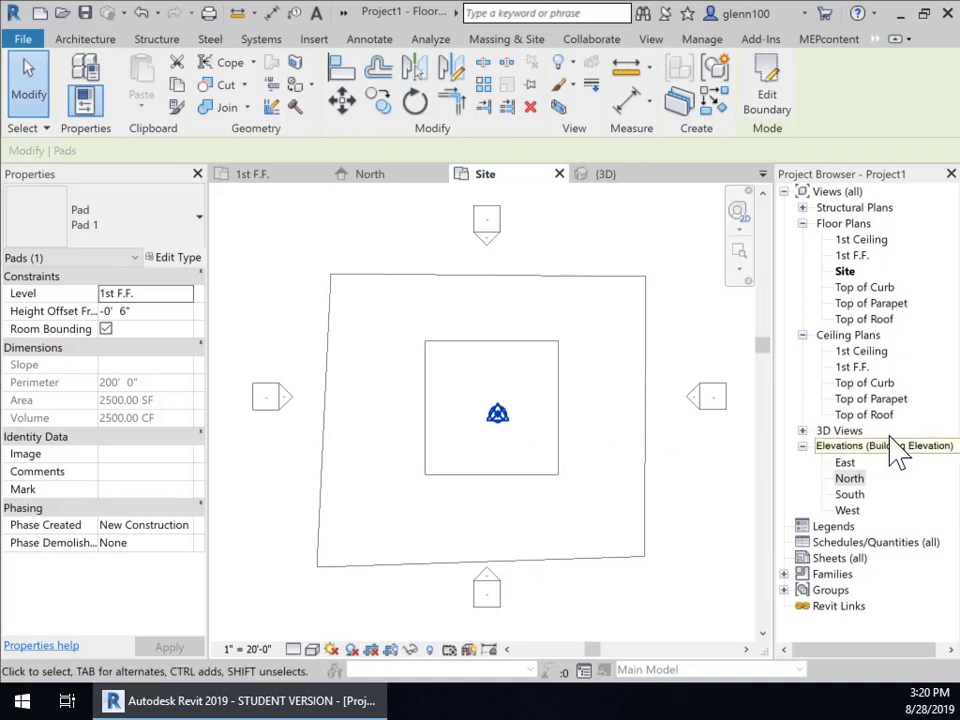
# - Examine how the building pad and the floor slab sit against the 1st F.F. level and the ground line in the North elevation
pyautogui.doubleClick(850, 479)
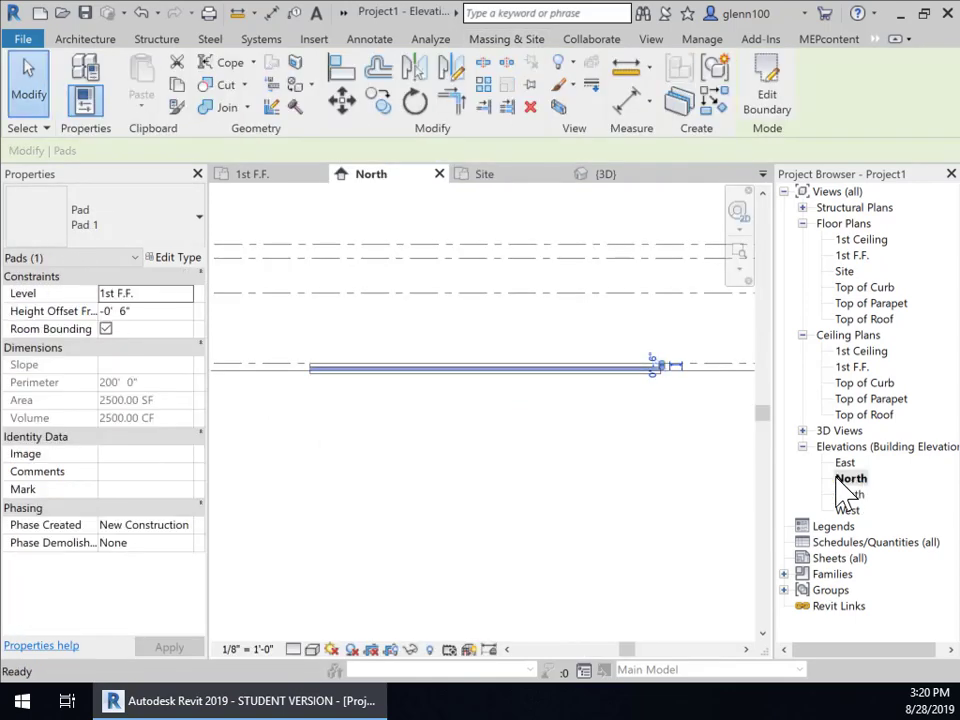
pyautogui.click(589, 418)
pyautogui.scroll(2, 461, 401)
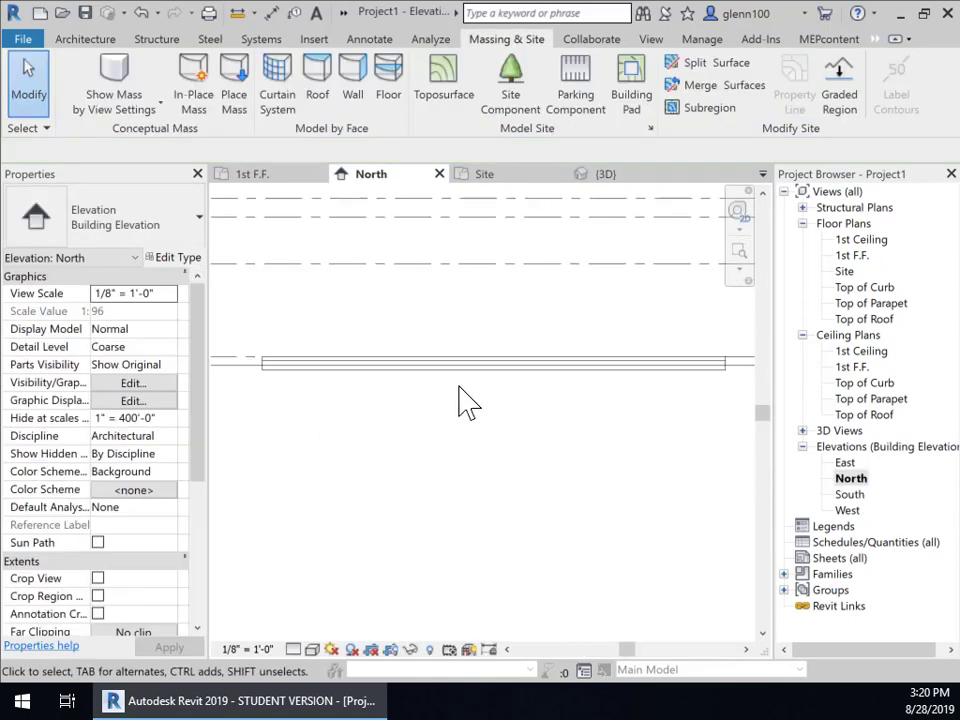
pyautogui.moveTo(410, 402); pyautogui.dragTo(600, 432, button='middle')
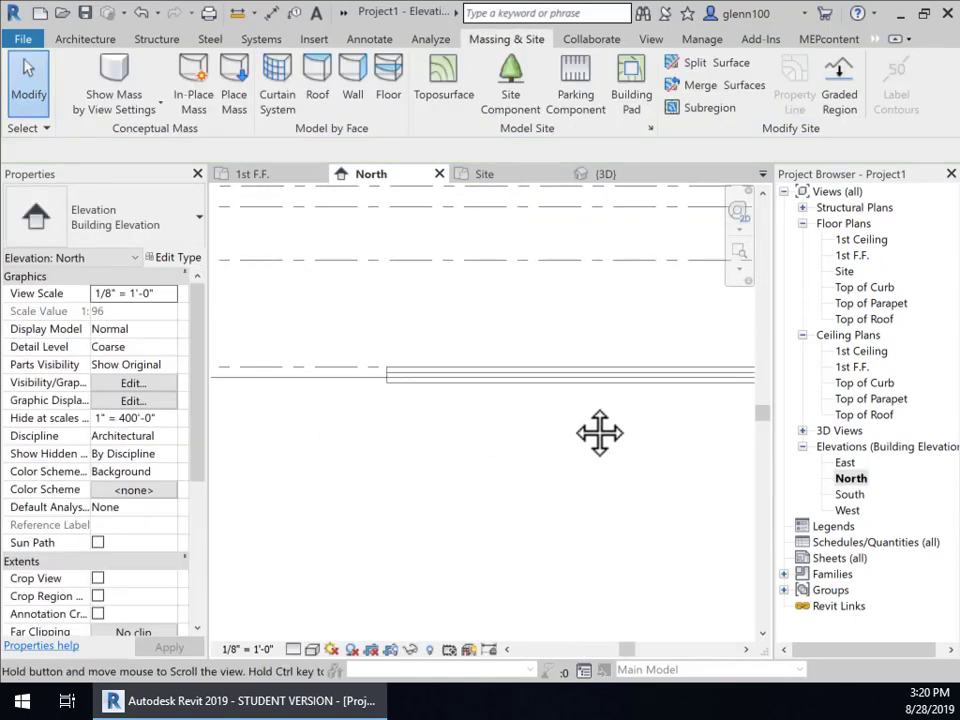
pyautogui.click(439, 388)
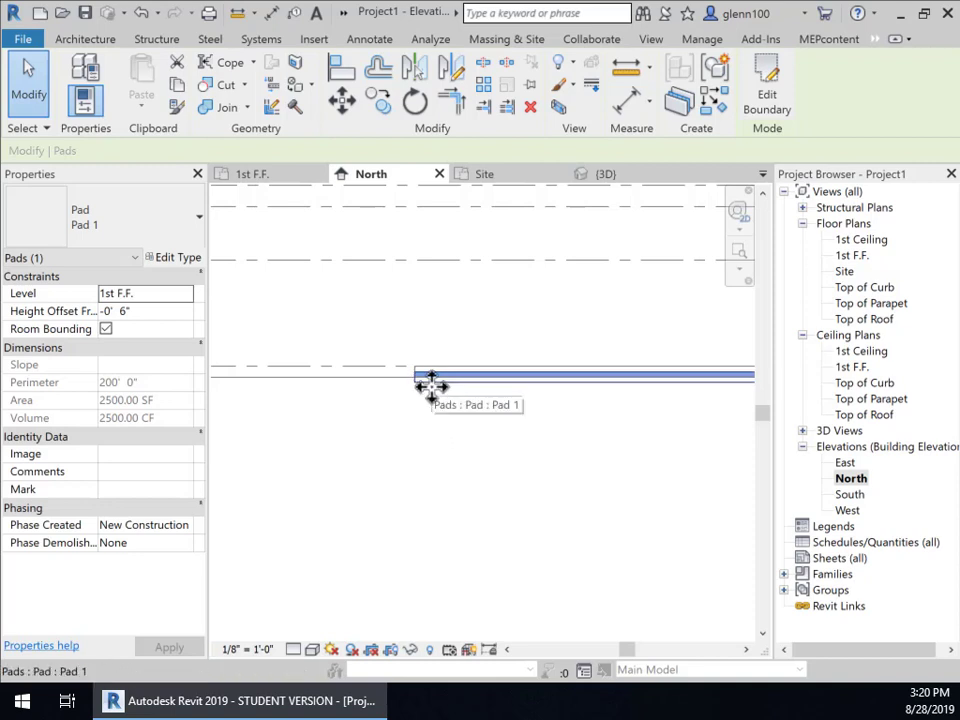
pyautogui.moveTo(523, 465); pyautogui.dragTo(362, 489, button='middle')
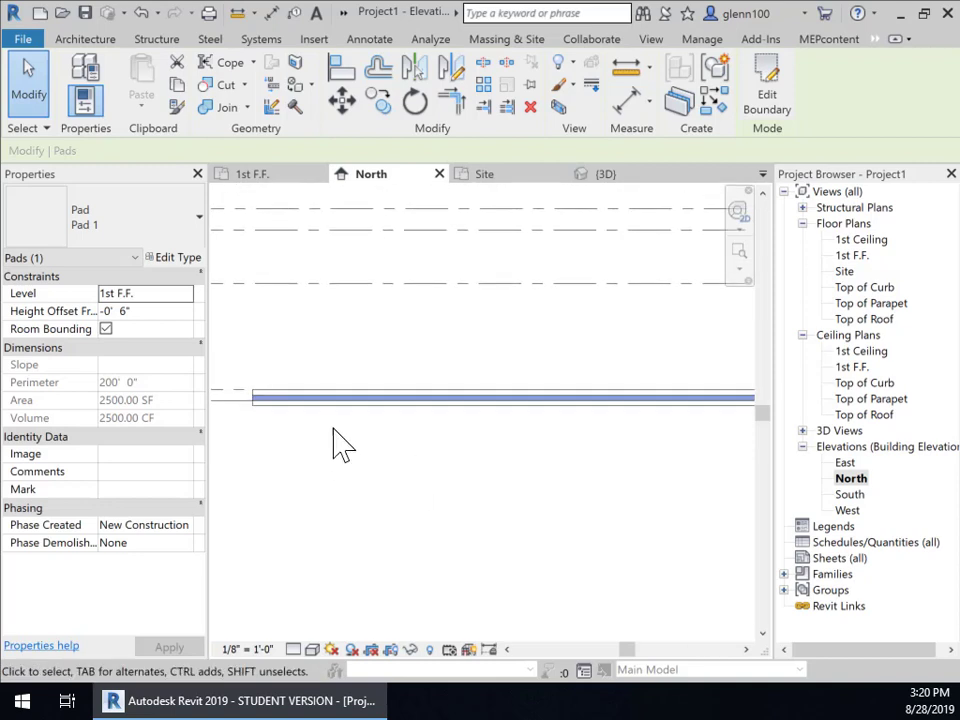
pyautogui.click(351, 373)
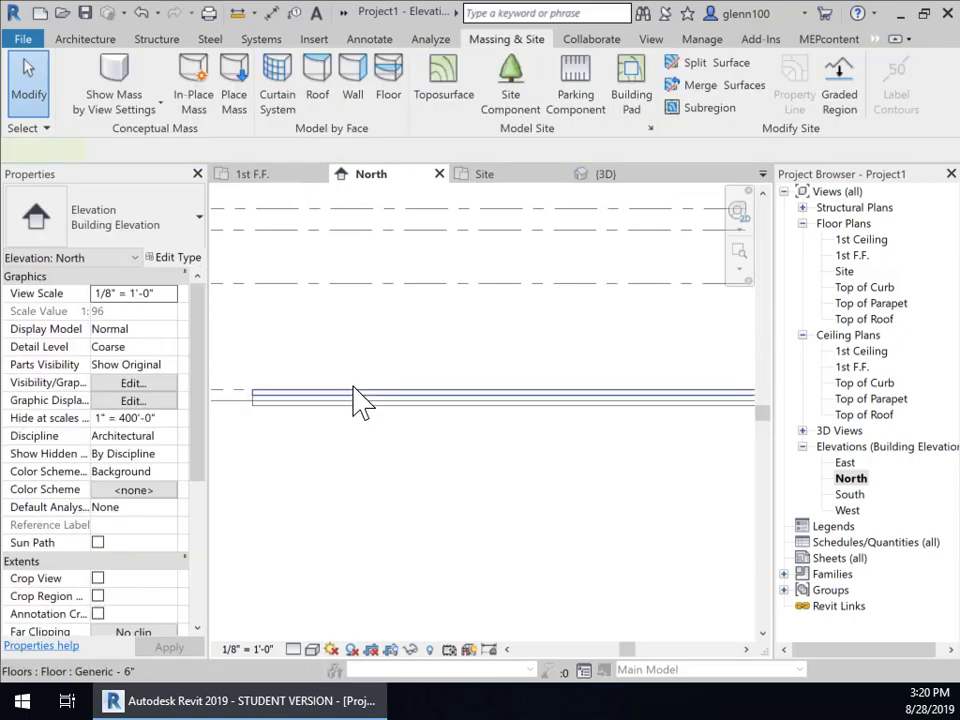
pyautogui.click(360, 400)
pyautogui.scroll(-2, 593, 380)
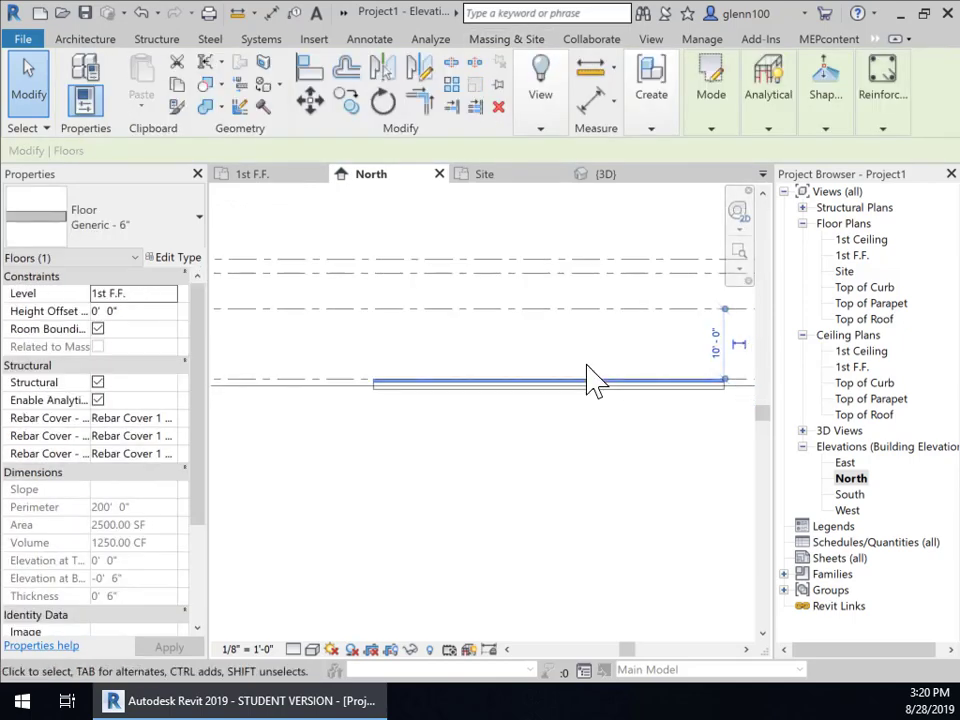
pyautogui.moveTo(593, 380); pyautogui.dragTo(531, 450, button='middle')
pyautogui.click(590, 450)
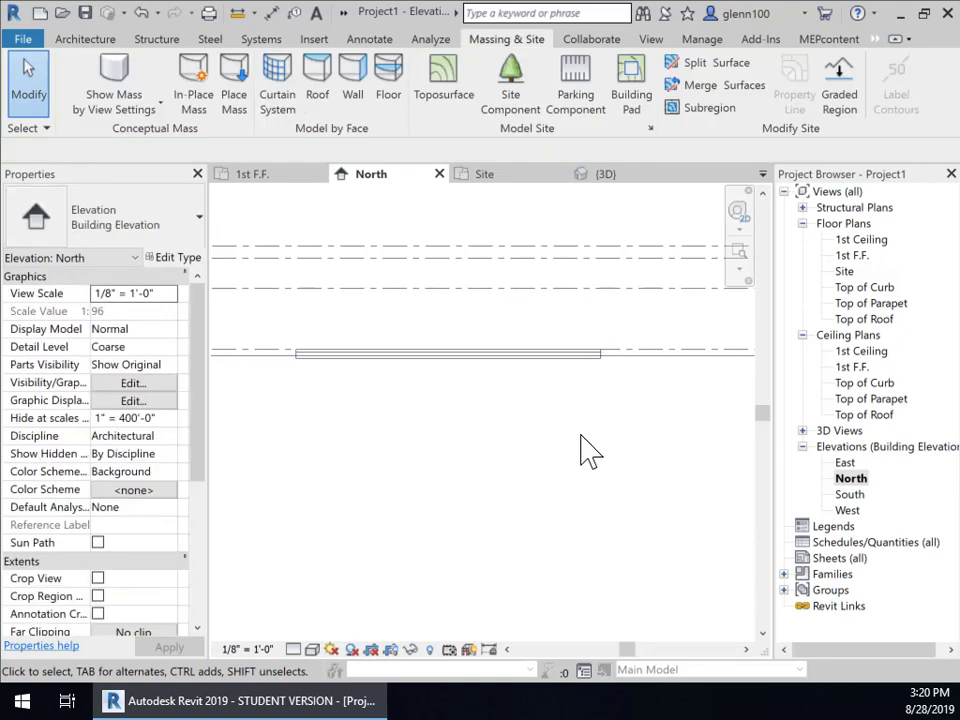
# - Inspect the stacked slab and pad edges on the toposurface in the 3D view, including the near corner
pyautogui.click(498, 180)
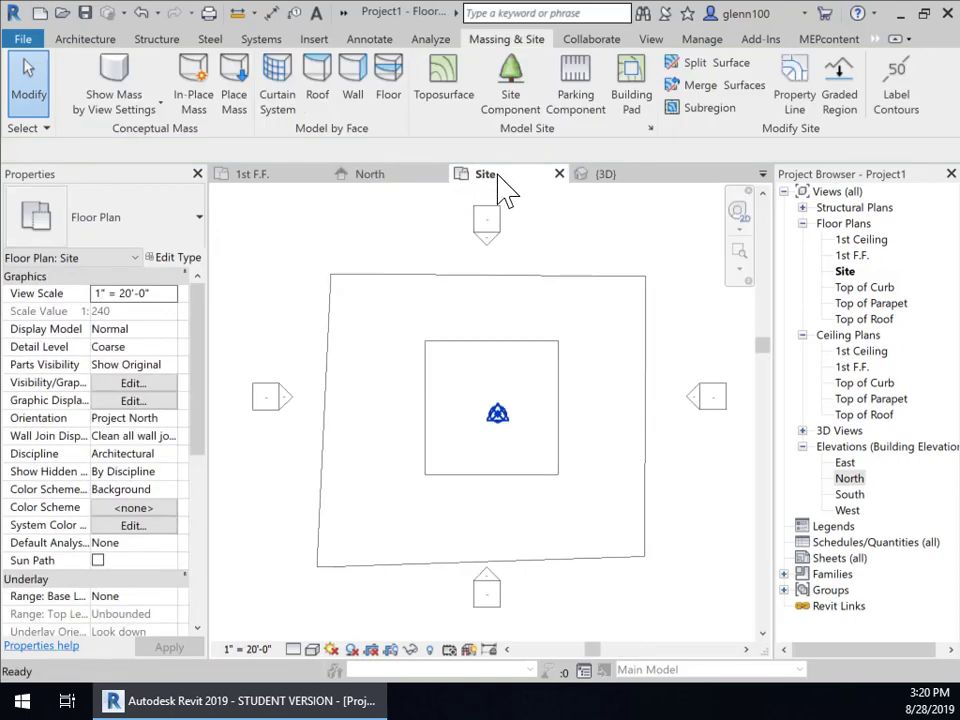
pyautogui.click(598, 178)
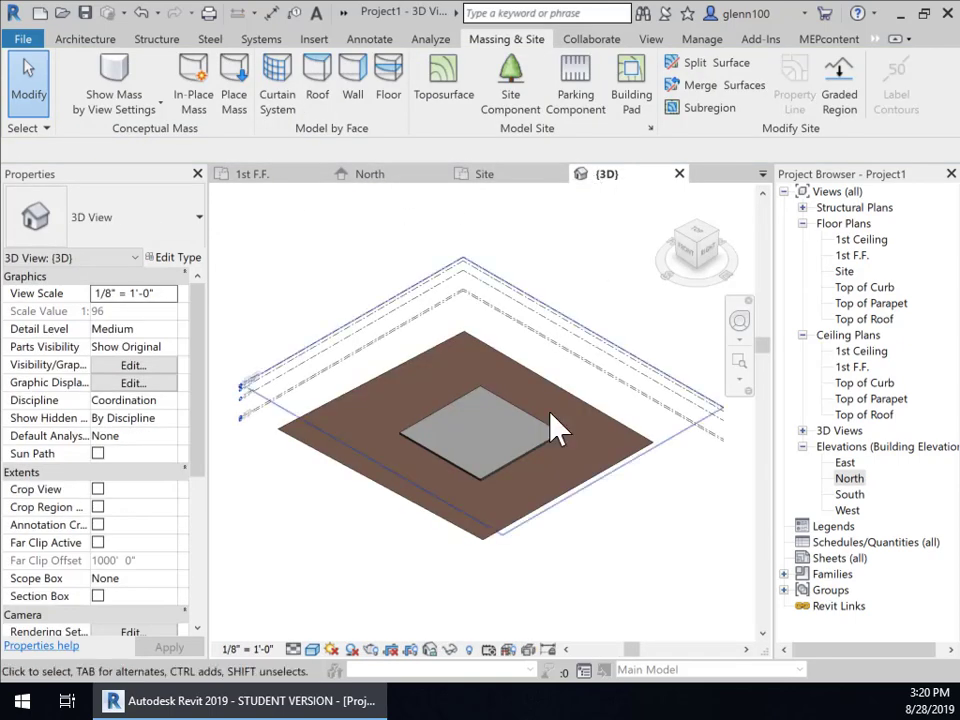
pyautogui.scroll(5, 514, 493)
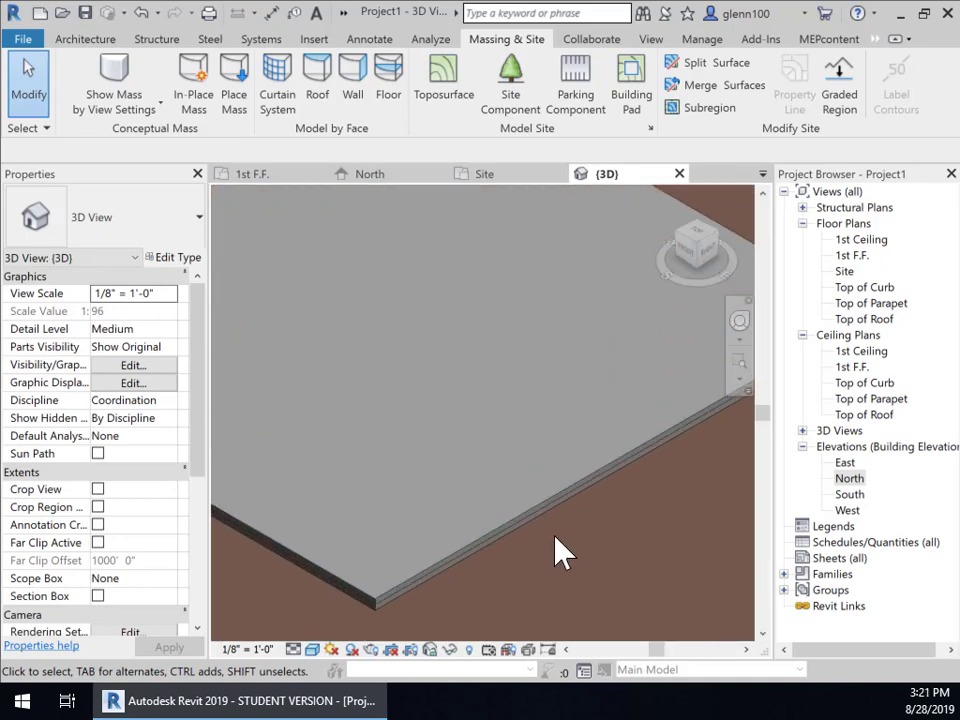
pyautogui.moveTo(564, 553); pyautogui.dragTo(568, 330, button='middle')
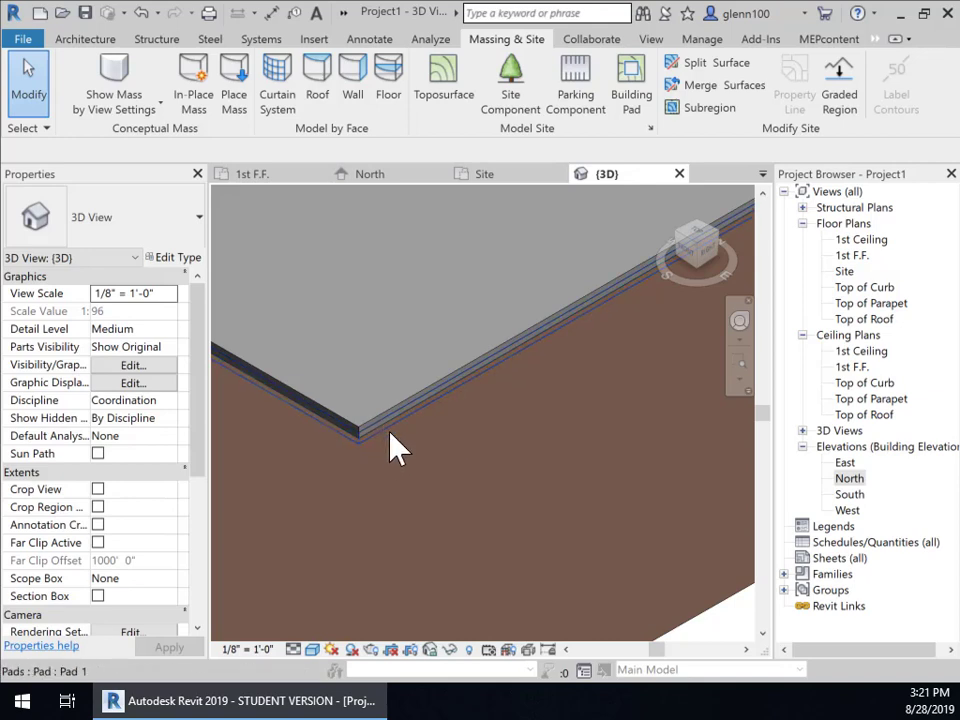
pyautogui.scroll(-5, 535, 437)
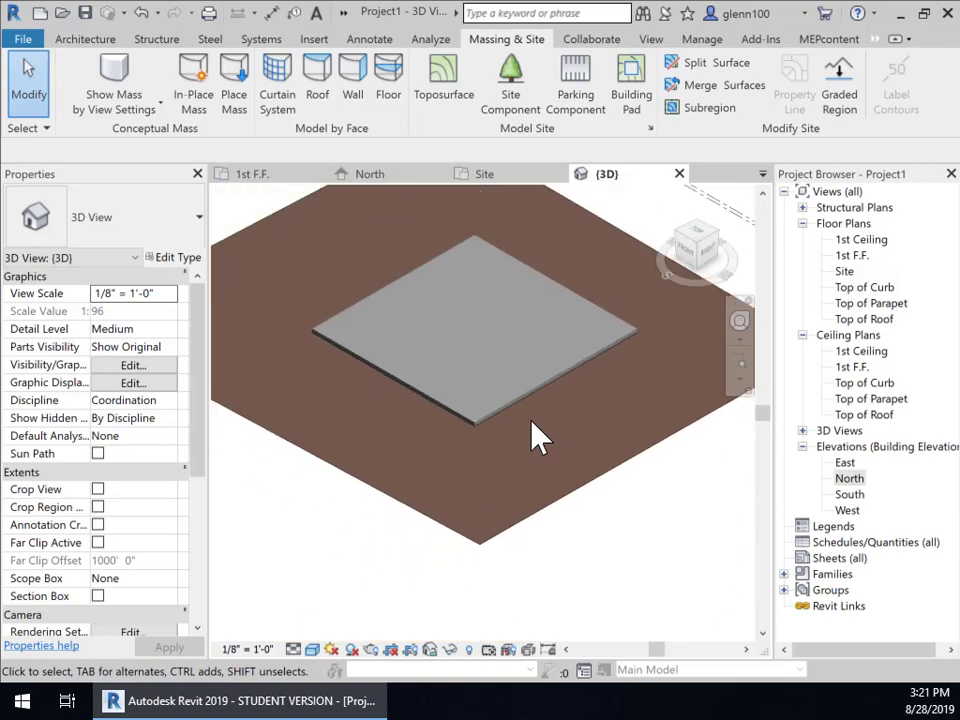
pyautogui.moveTo(561, 460); pyautogui.dragTo(536, 519, button='middle')
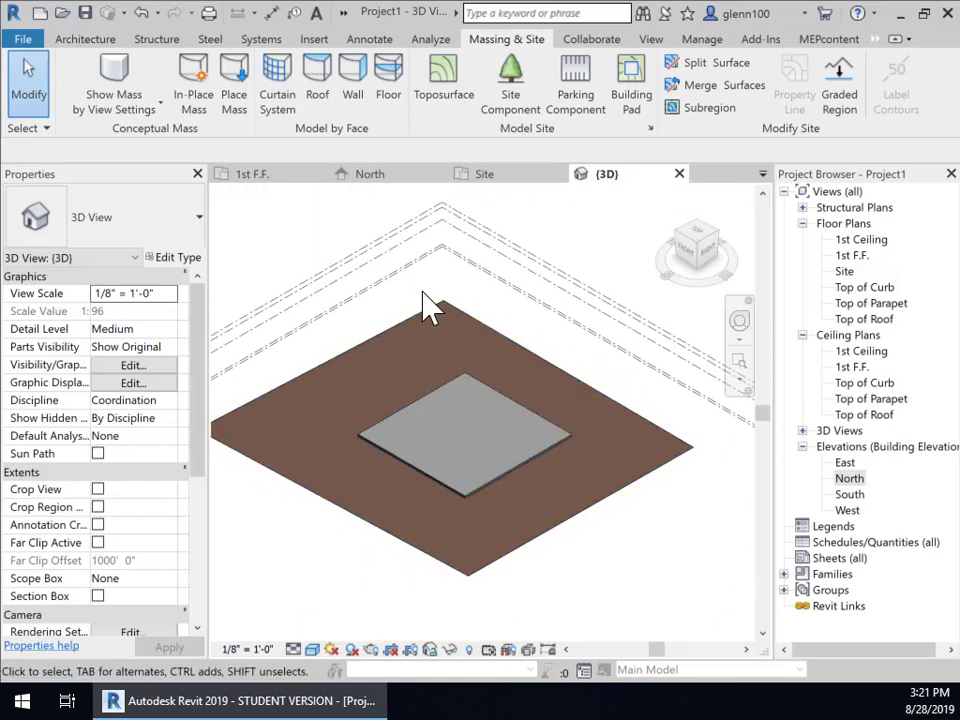